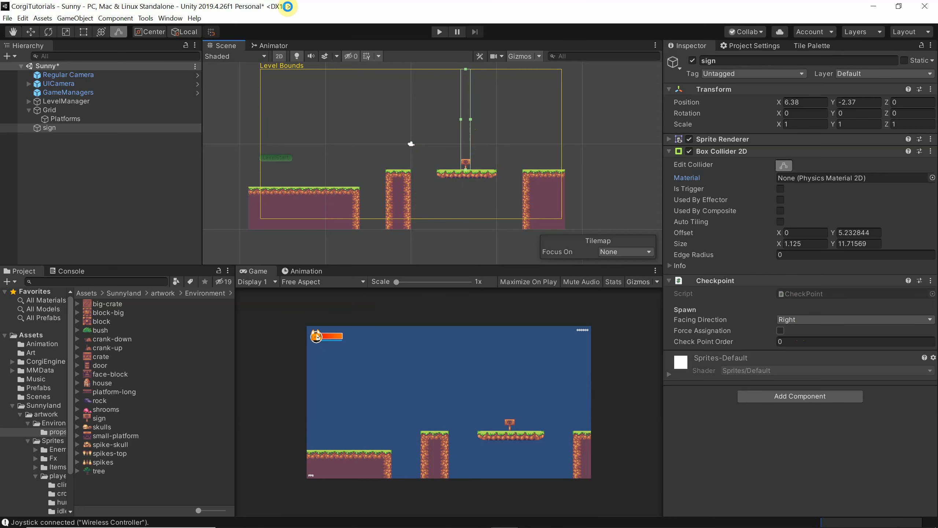
Play-test the Sunny level by running the fox off the first ledge to check where it respawns.
{"action": "left_click", "coordinate": [438, 32]}
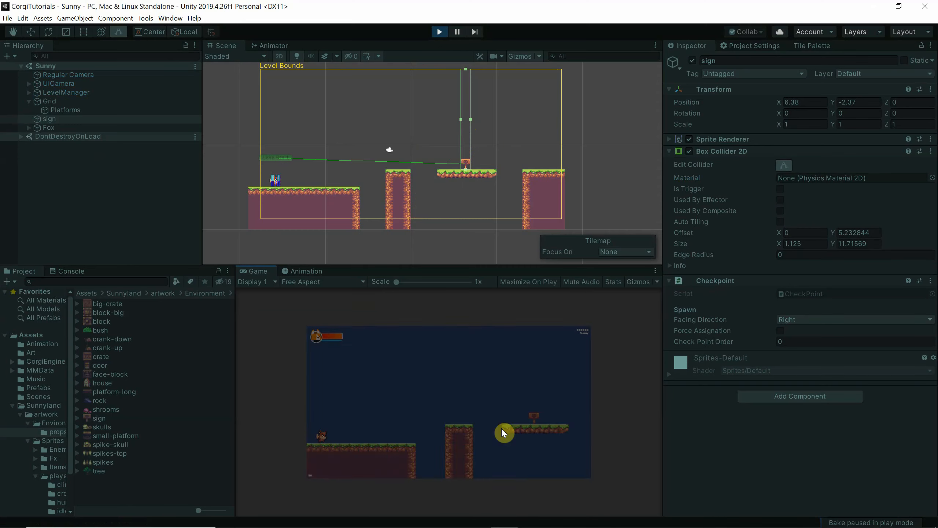
{"action": "key", "text": "Right"}
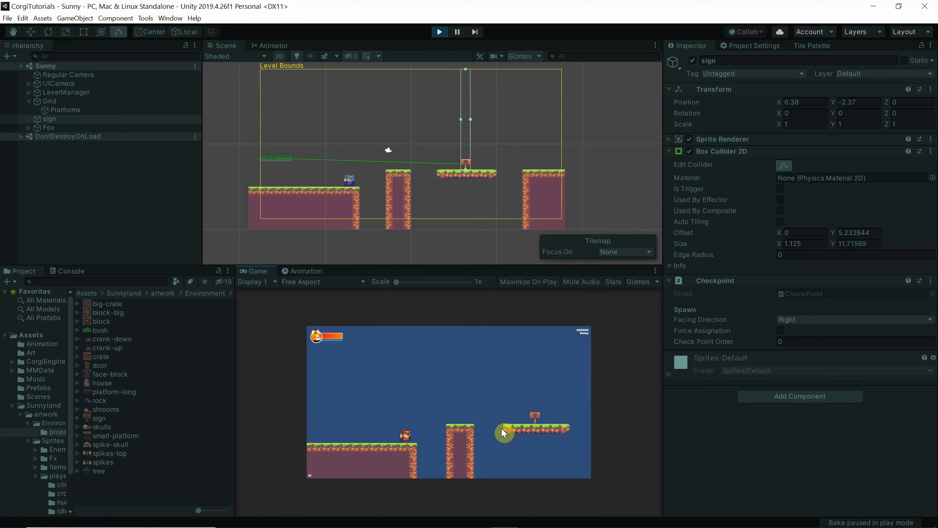
{"action": "key", "text": "Right"}
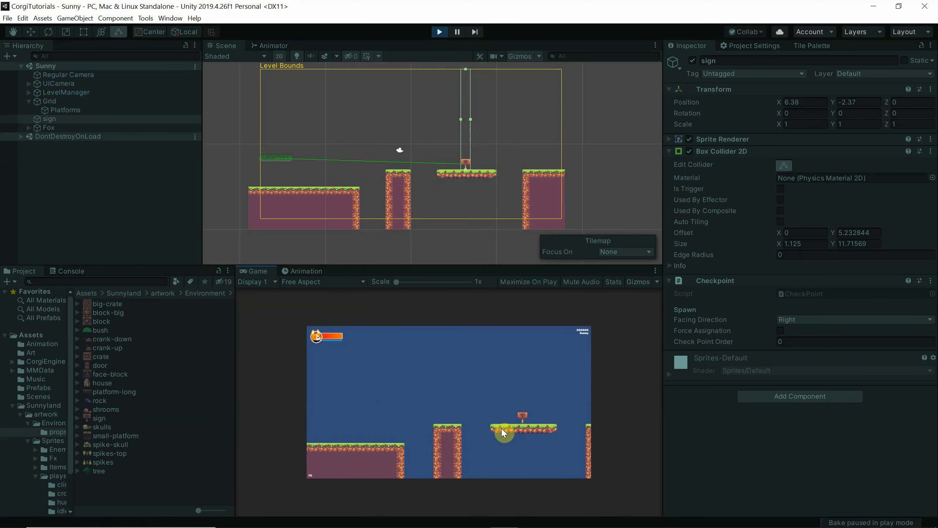
{"action": "key", "text": "Right"}
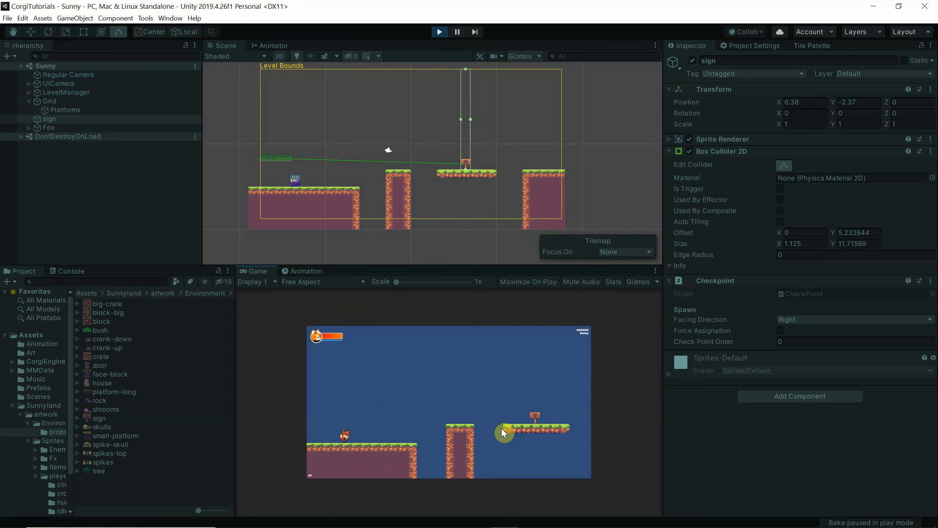
{"action": "key", "text": "Right"}
{"action": "key", "text": "space"}
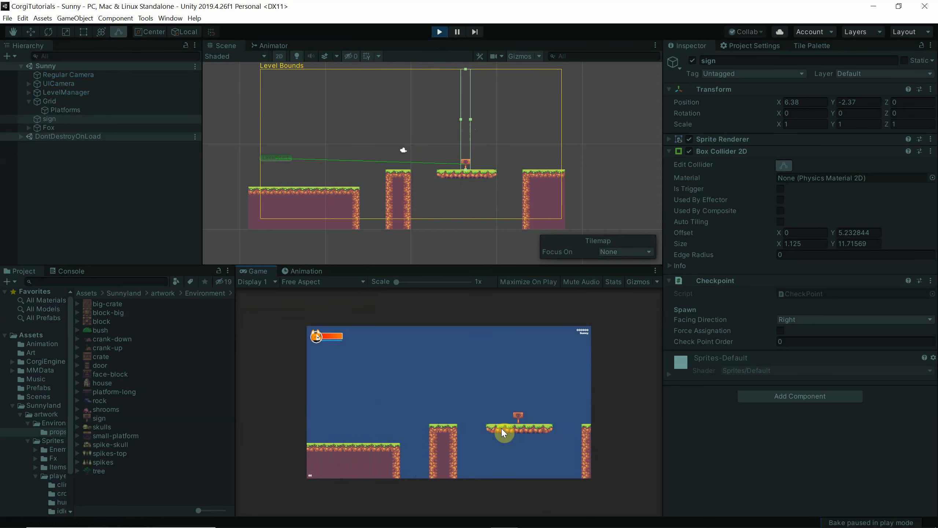
Jump the fox across the gaps to the sign checkpoint, test respawning there, and stop play mode.
{"action": "key", "text": "Right"}
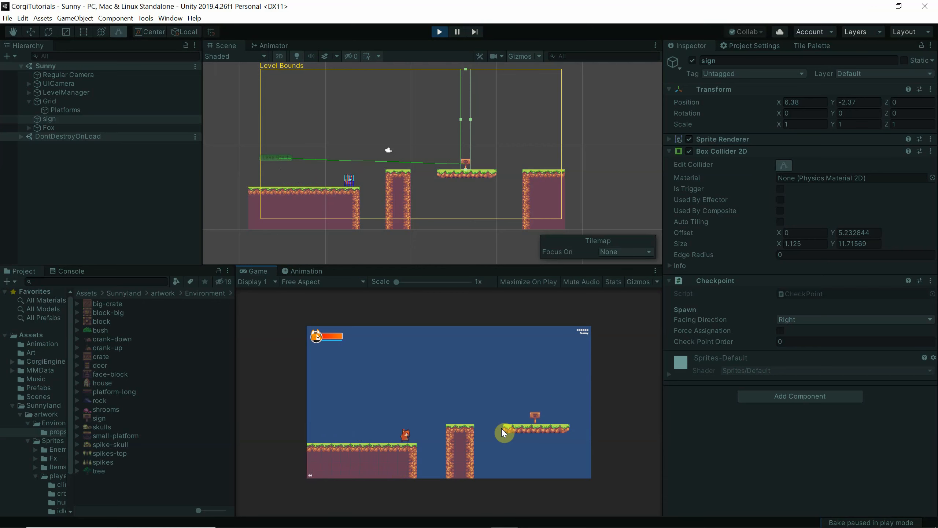
{"action": "key", "text": "space"}
{"action": "key", "text": "Right"}
{"action": "key", "text": "space"}
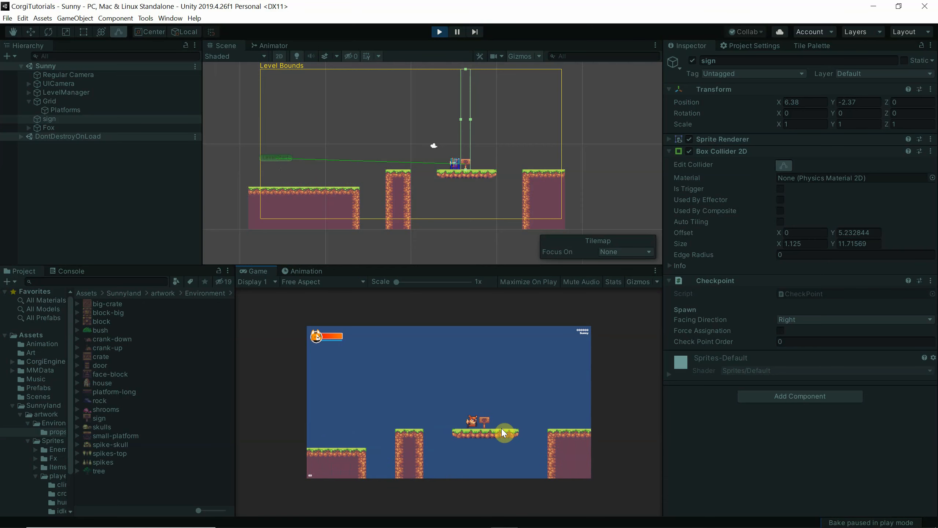
{"action": "key", "text": "Right"}
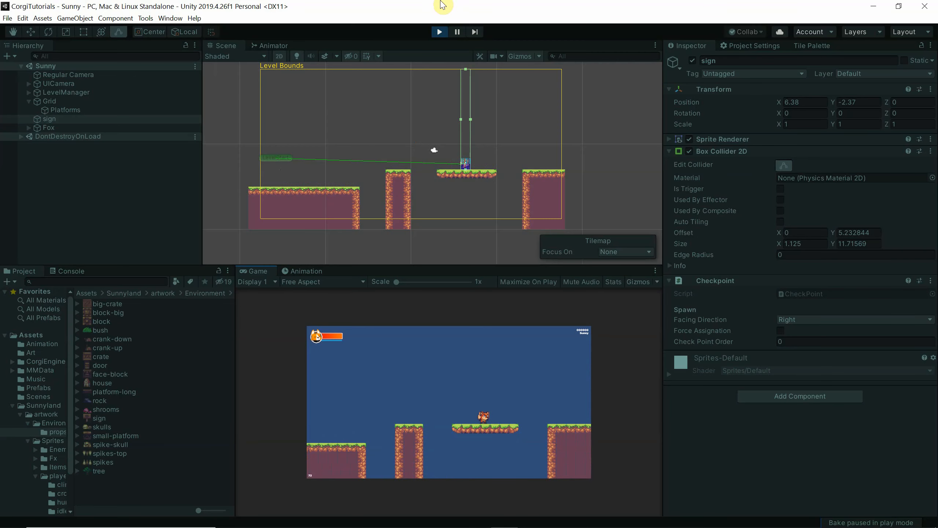
{"action": "left_click", "coordinate": [440, 31]}
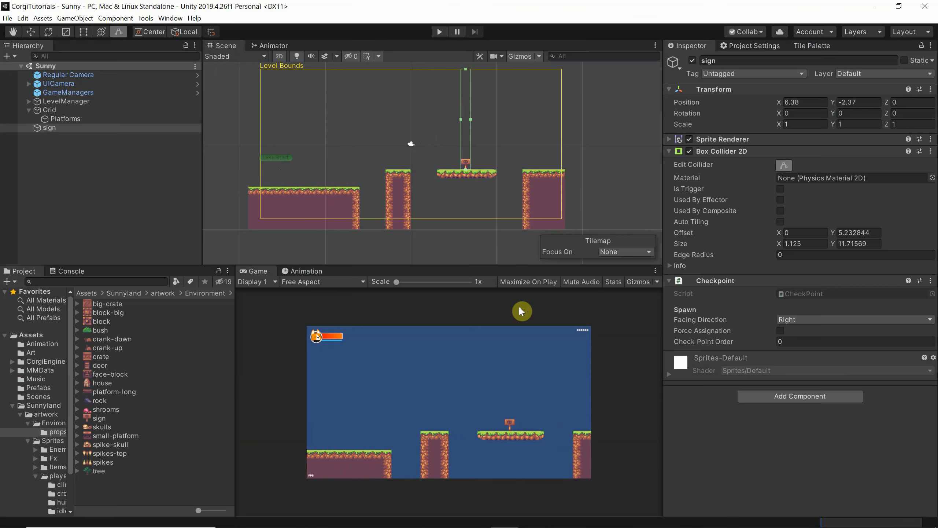
Select the sign in the scene and collapse its Box Collider 2D component.
{"action": "left_click", "coordinate": [70, 195]}
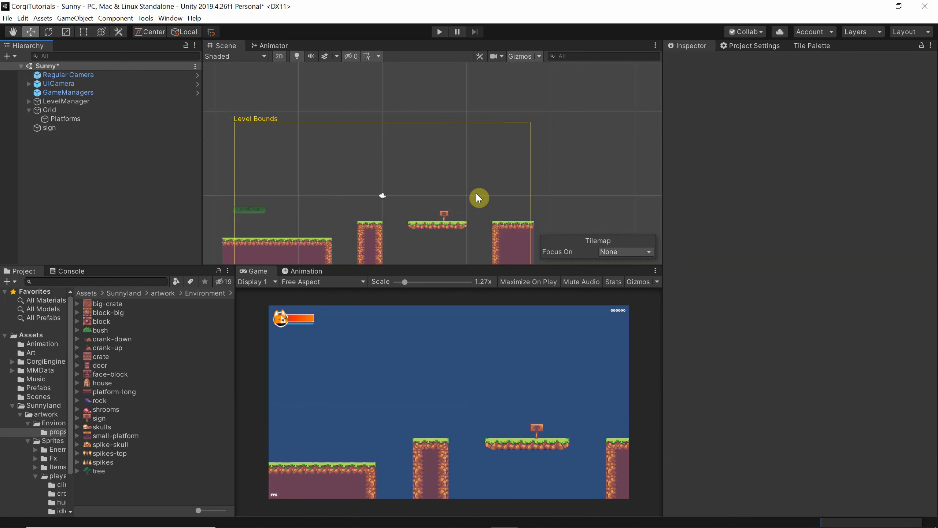
{"action": "left_click", "coordinate": [445, 217]}
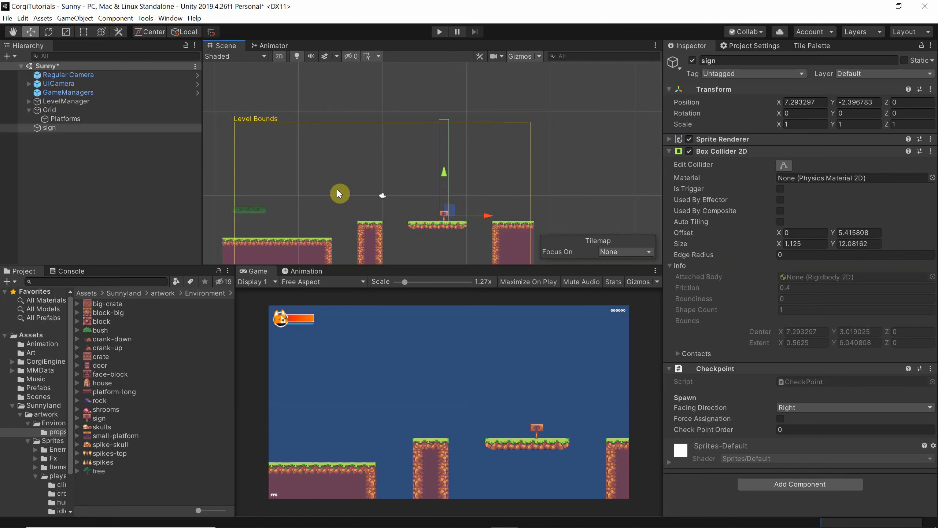
{"action": "left_click", "coordinate": [669, 151]}
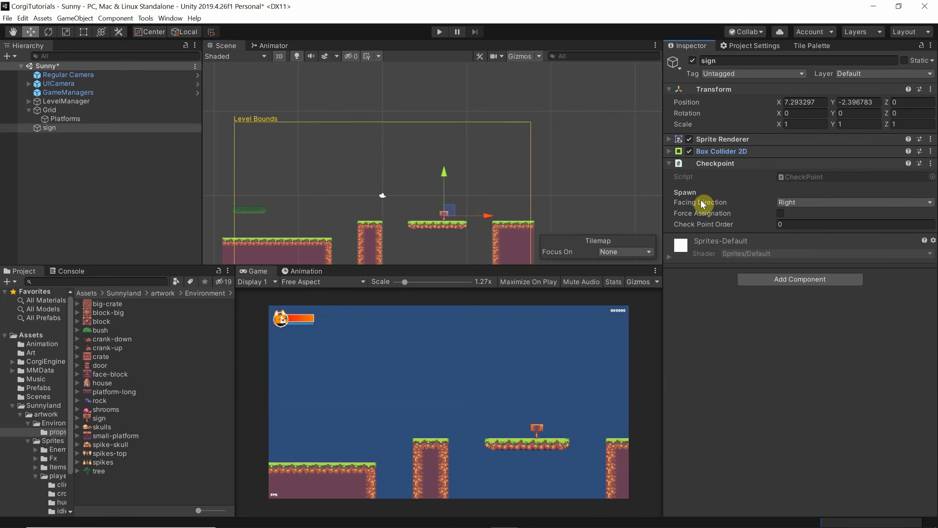
Examine the Facing Direction options of the sign's Checkpoint component without changing the setting.
{"action": "mouse_move", "coordinate": [738, 204]}
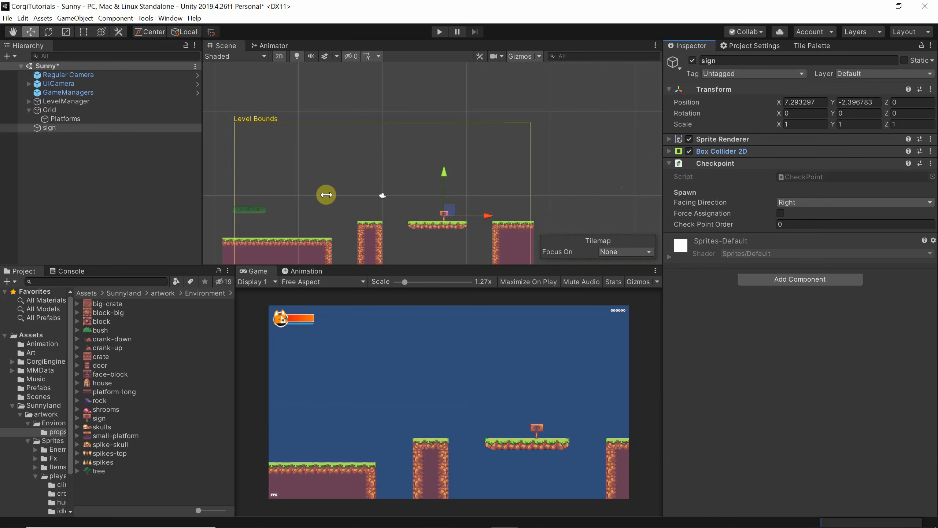
{"action": "left_click", "coordinate": [822, 204]}
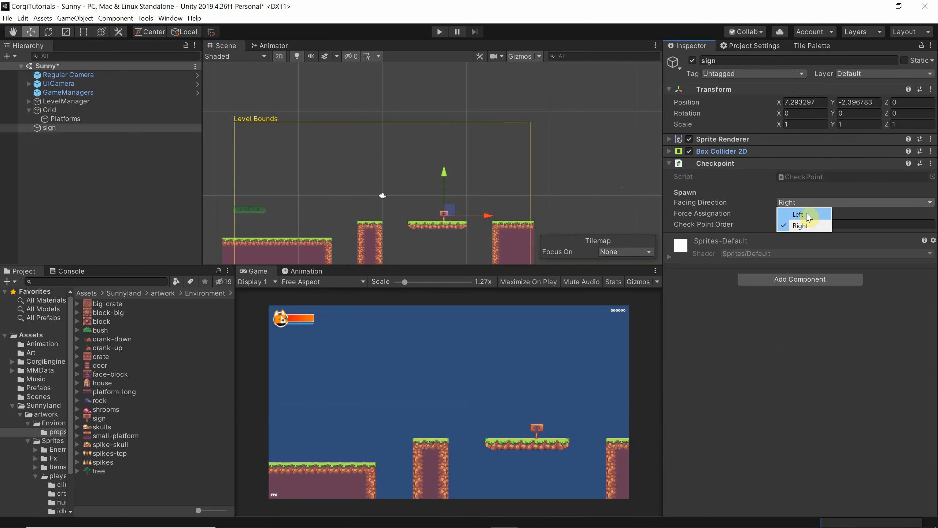
{"action": "left_click", "coordinate": [747, 204]}
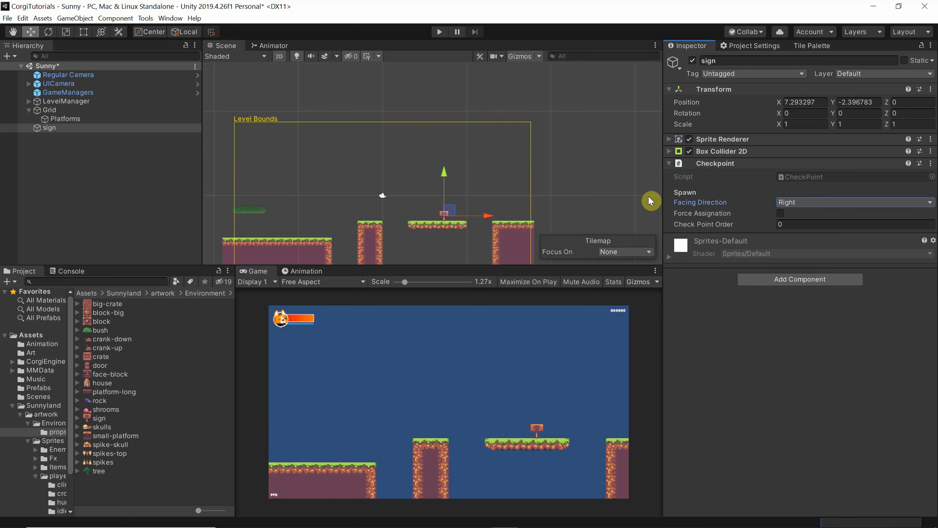
{"action": "left_click", "coordinate": [798, 204]}
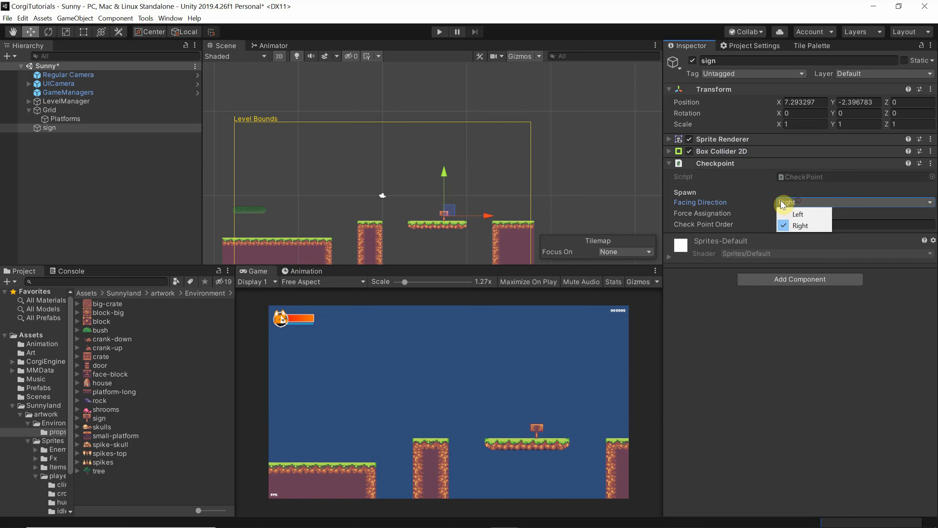
{"action": "left_click", "coordinate": [722, 203]}
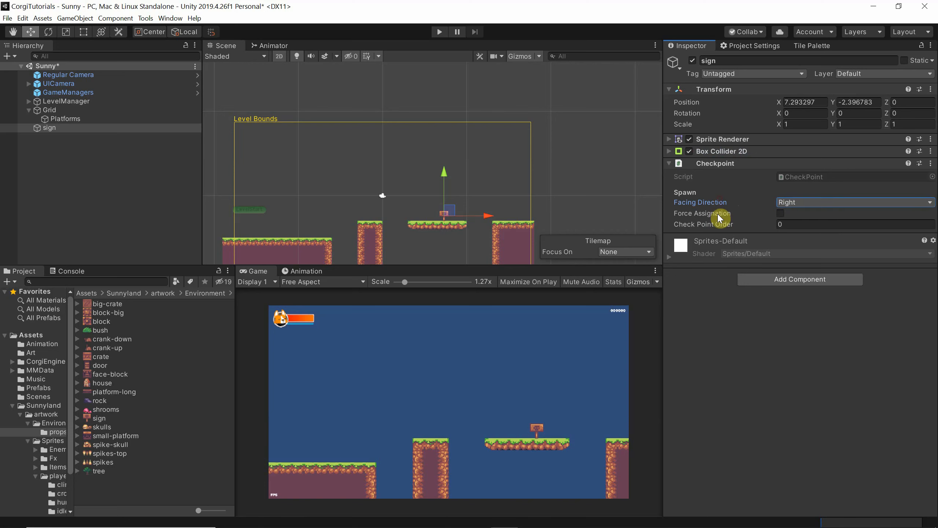
Expand the LevelManager's Level Manager component and examine the Checkpoint Attribution Axis options without changing them.
{"action": "left_click", "coordinate": [65, 100]}
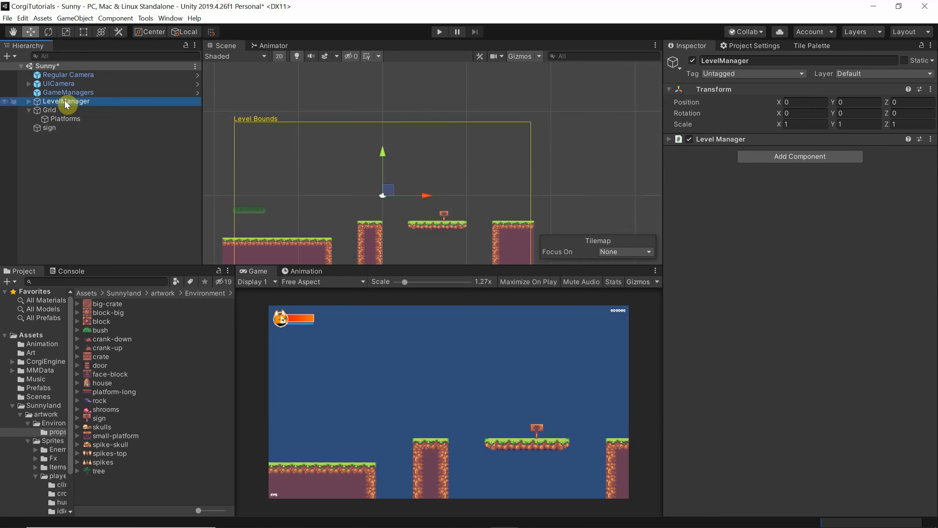
{"action": "left_click", "coordinate": [669, 139]}
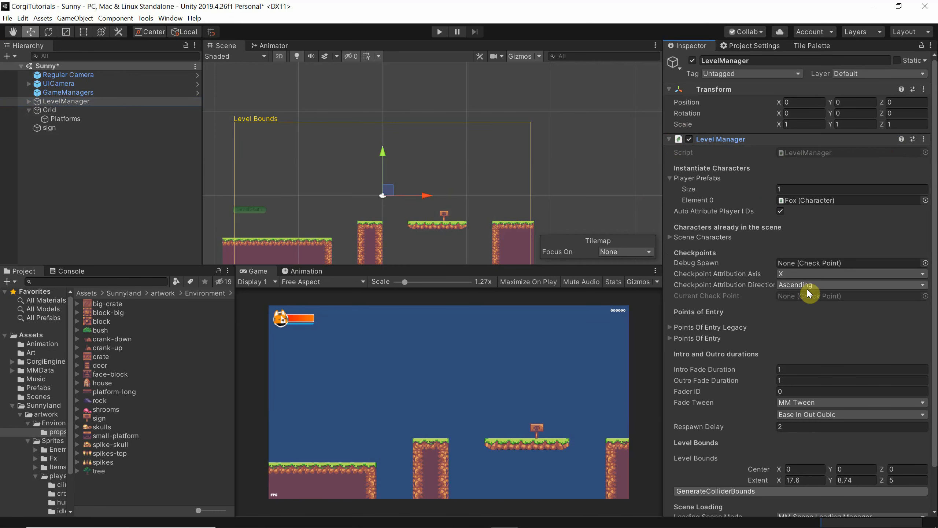
{"action": "mouse_move", "coordinate": [691, 282]}
{"action": "left_click", "coordinate": [803, 275]}
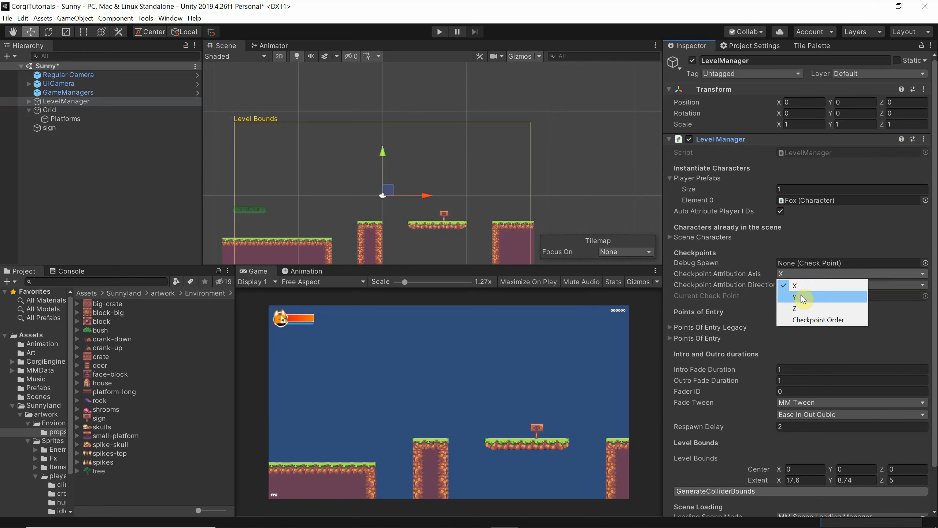
{"action": "left_click", "coordinate": [733, 266]}
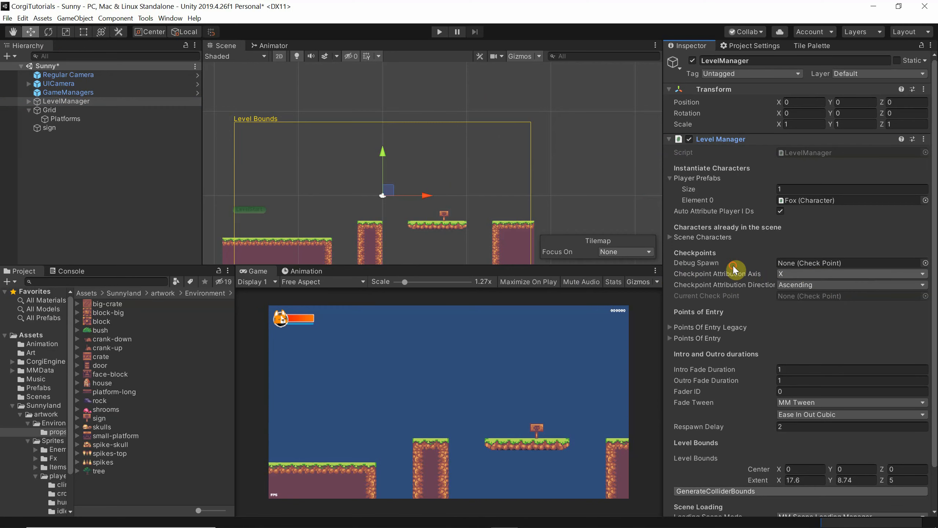
{"action": "left_click", "coordinate": [817, 275]}
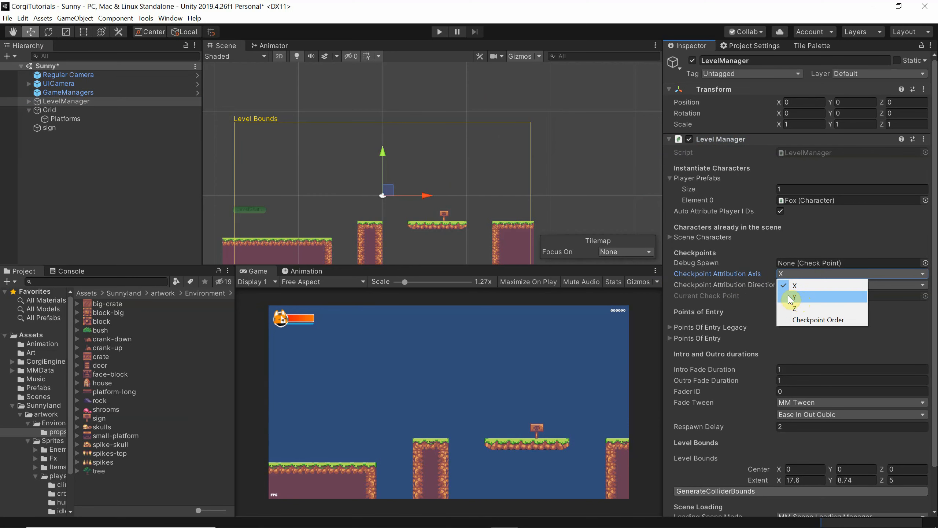
{"action": "left_click", "coordinate": [731, 269]}
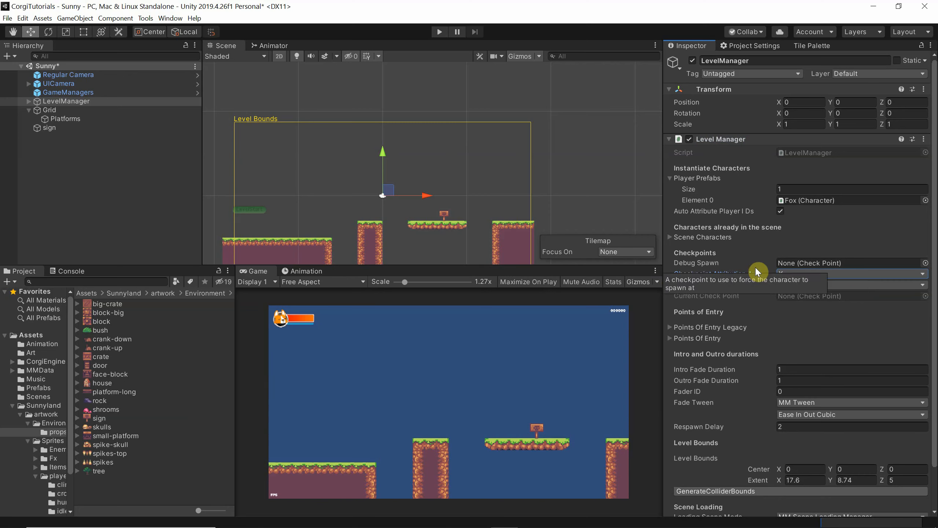
Show the scene in 3D and view the level bounds from the back to examine its axes.
{"action": "scroll", "coordinate": [434, 137], "scroll_direction": "down", "scroll_amount": 5}
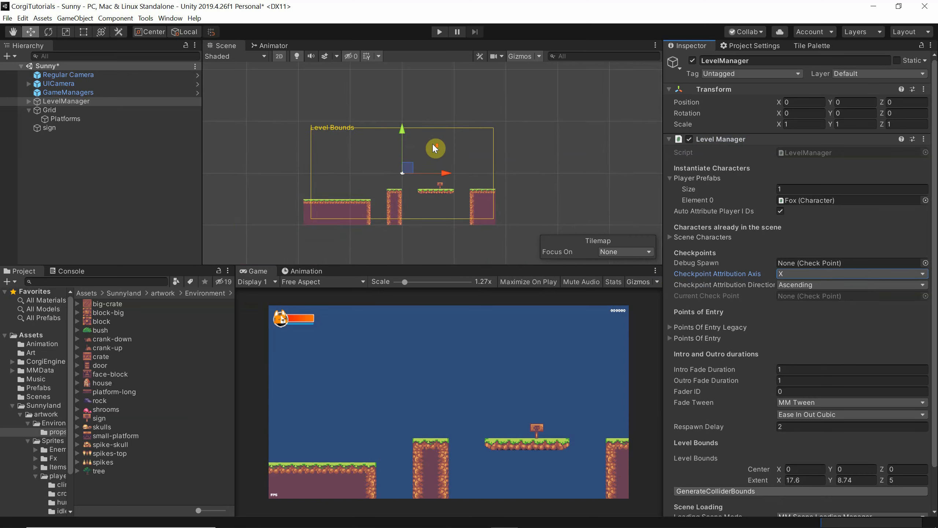
{"action": "scroll", "coordinate": [439, 153], "scroll_direction": "up", "scroll_amount": 5}
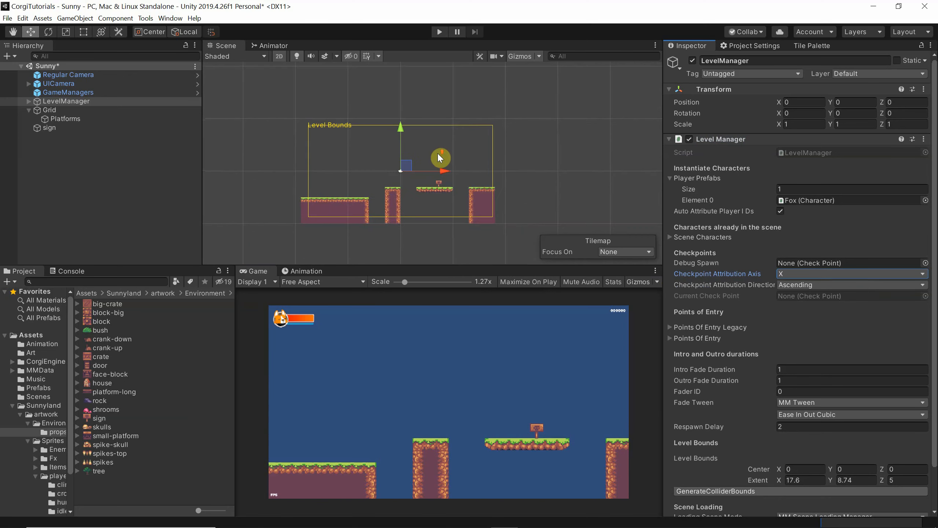
{"action": "left_click", "coordinate": [278, 58]}
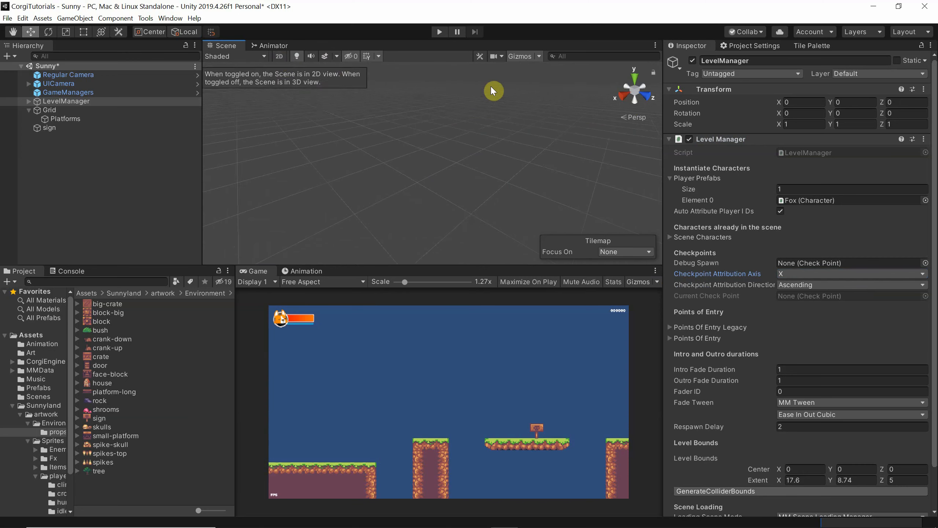
{"action": "left_click", "coordinate": [626, 90]}
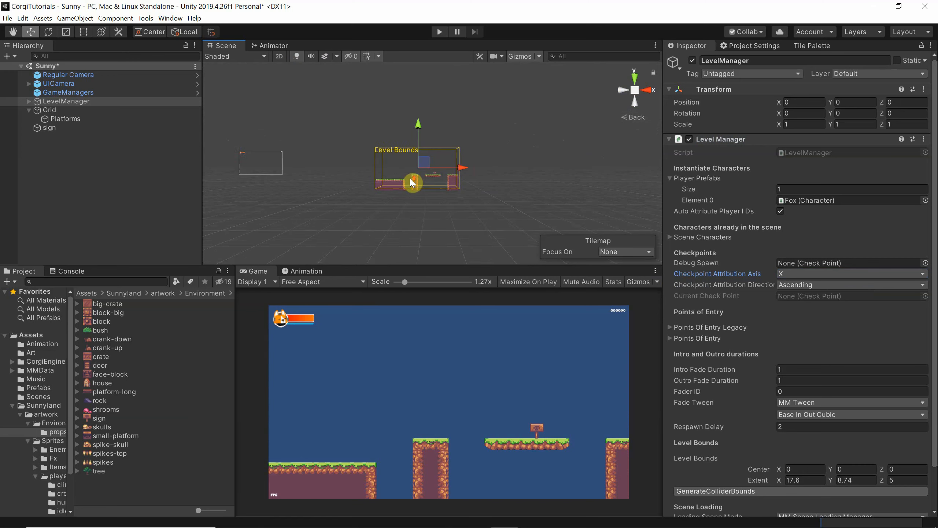
{"action": "scroll", "coordinate": [412, 182], "scroll_direction": "up", "scroll_amount": 2}
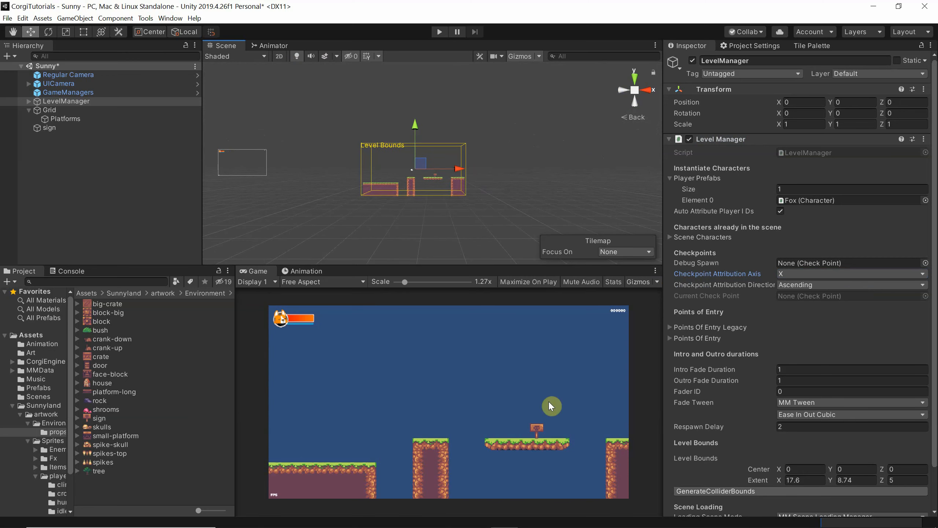
Select the sign object and collapse its Checkpoint component.
{"action": "left_click", "coordinate": [534, 428]}
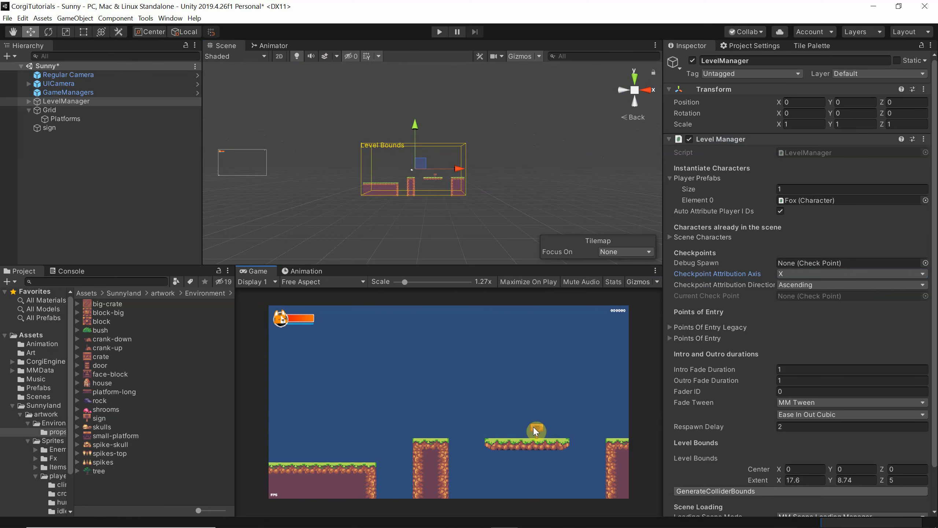
{"action": "left_click", "coordinate": [52, 127]}
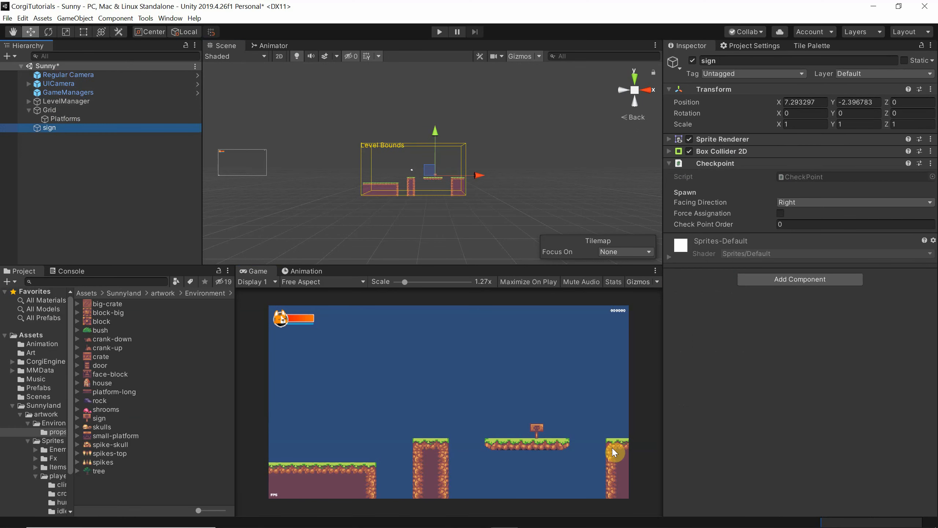
{"action": "left_click", "coordinate": [715, 163]}
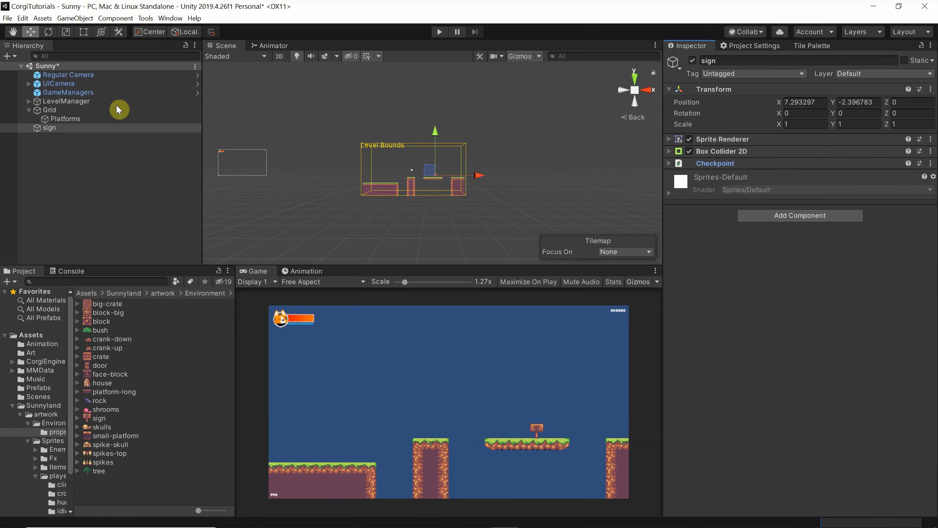
Return the Scene view to 2D around the sign's platform and activate the Move tool.
{"action": "scroll", "coordinate": [441, 200], "scroll_direction": "up", "scroll_amount": 6}
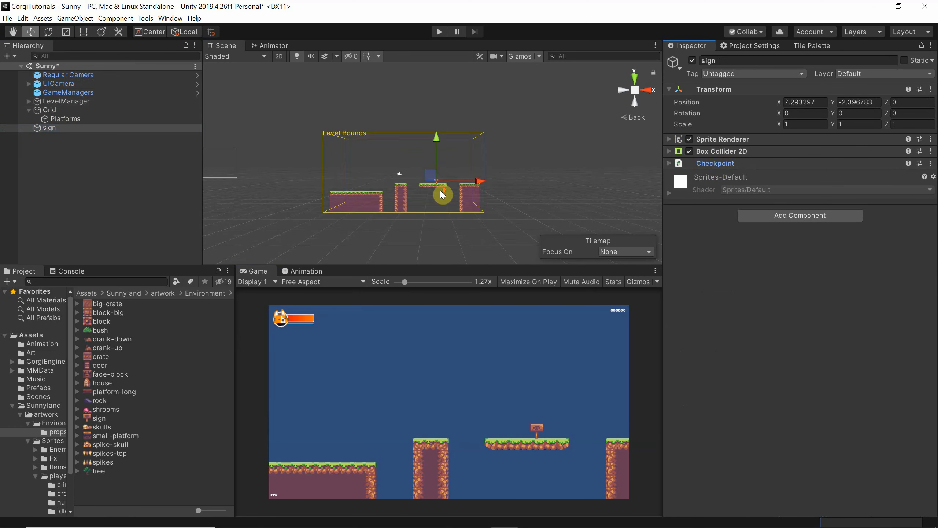
{"action": "left_click", "coordinate": [279, 56]}
{"action": "key", "text": "t"}
{"action": "scroll", "coordinate": [480, 241], "scroll_direction": "up", "scroll_amount": 4}
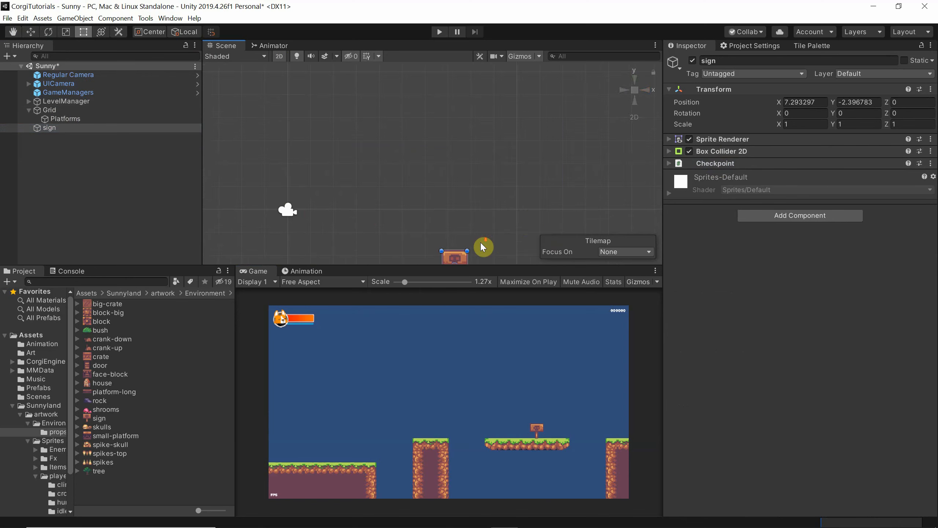
{"action": "scroll", "coordinate": [488, 252], "scroll_direction": "down", "scroll_amount": 2}
{"action": "middle_click_drag", "start_coordinate": [489, 252], "coordinate": [463, 137]}
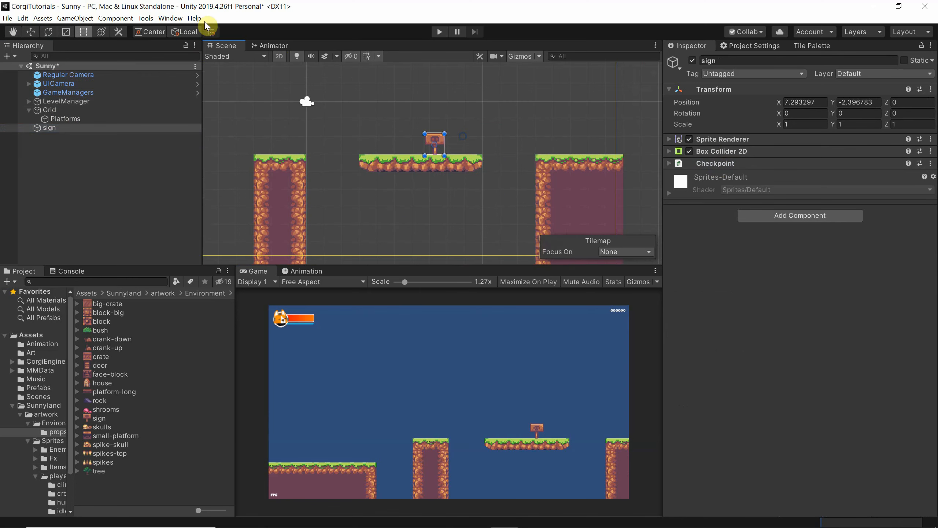
{"action": "left_click", "coordinate": [31, 33]}
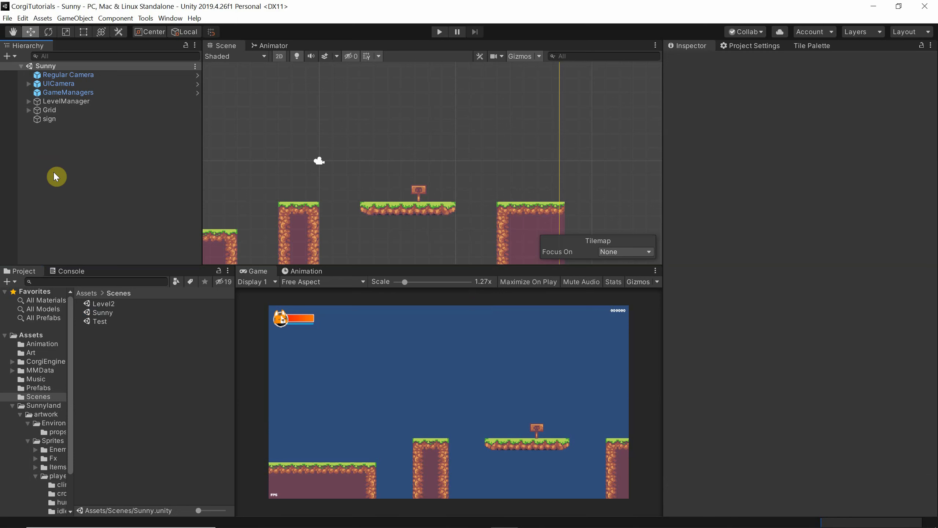
Duplicate the Sunny scene and name the copy Sunny2.
{"action": "left_click", "coordinate": [99, 314]}
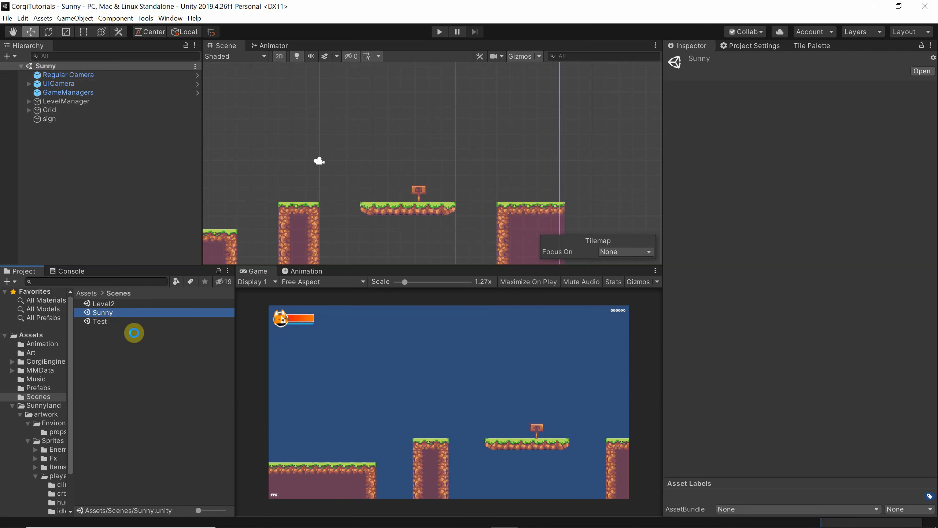
{"action": "key", "text": "ctrl+d"}
{"action": "left_click", "coordinate": [119, 313]}
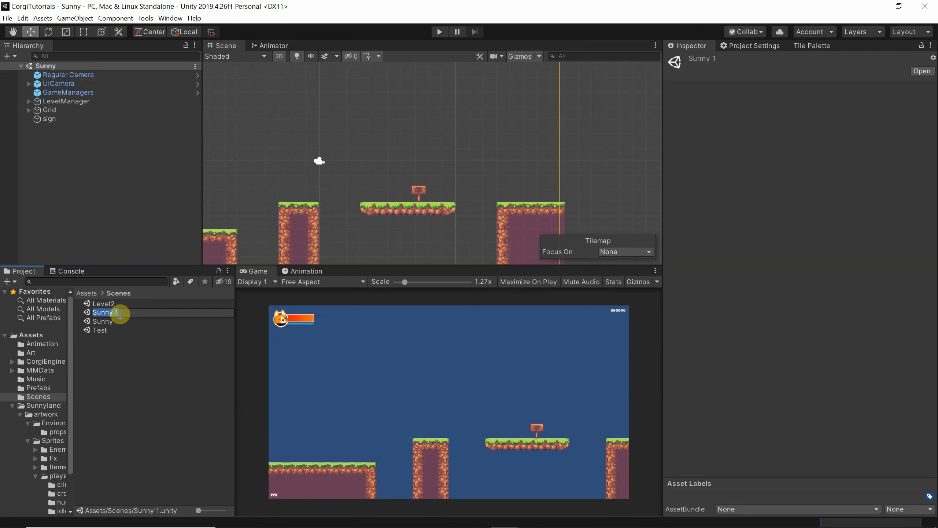
{"action": "key", "text": "BackSpace"}
{"action": "key", "text": "BackSpace"}
{"action": "type", "text": "2"}
{"action": "key", "text": "Return"}
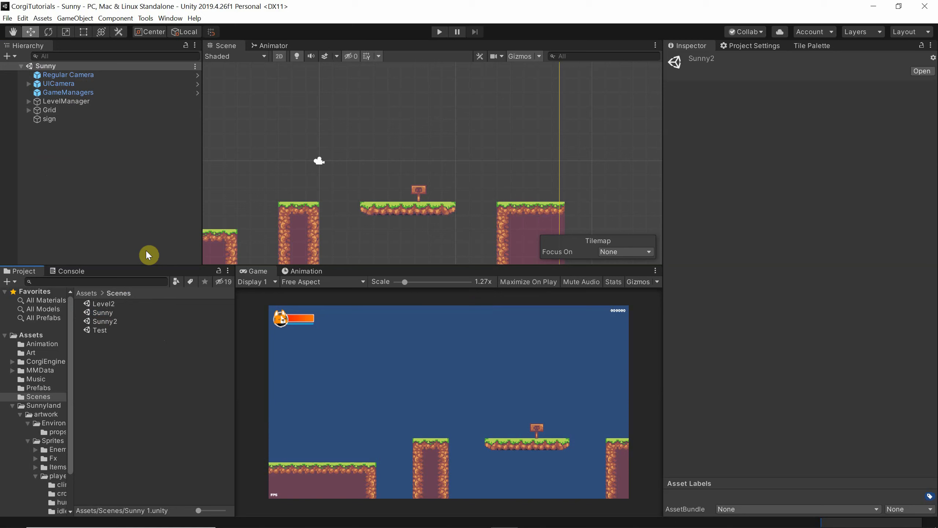
Open the Sunny2 scene, place three bush props side by side on the ground below the level start, and save.
{"action": "double_click", "coordinate": [104, 323]}
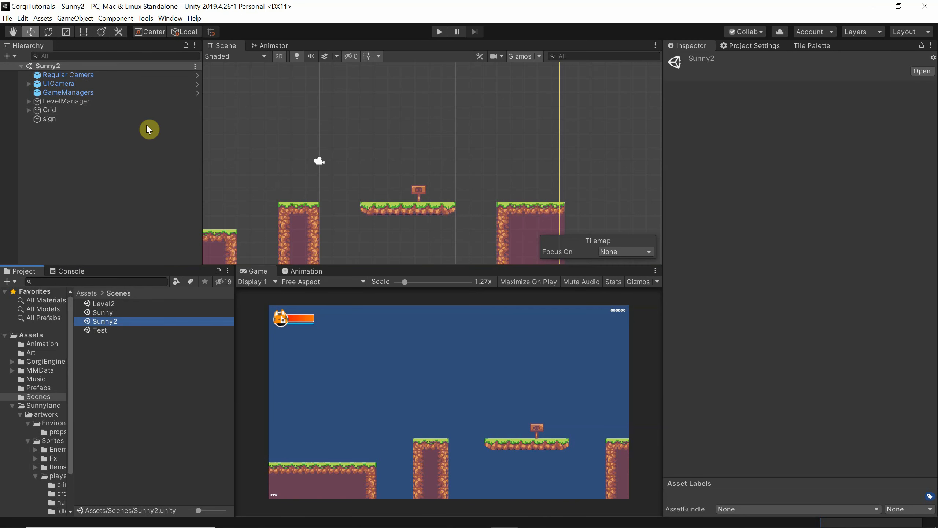
{"action": "scroll", "coordinate": [316, 157], "scroll_direction": "down", "scroll_amount": 5}
{"action": "middle_click_drag", "start_coordinate": [232, 180], "coordinate": [466, 164]}
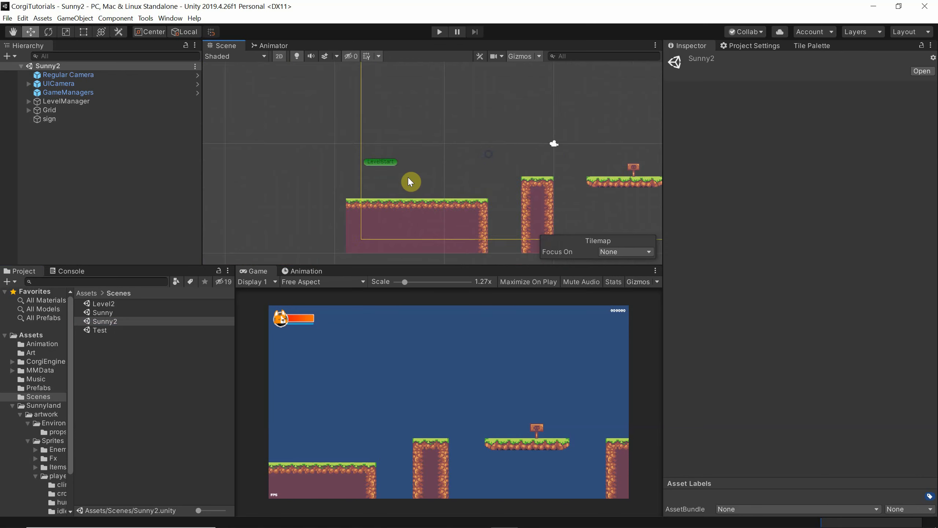
{"action": "scroll", "coordinate": [408, 177], "scroll_direction": "up", "scroll_amount": 6}
{"action": "scroll", "coordinate": [409, 178], "scroll_direction": "up", "scroll_amount": 2}
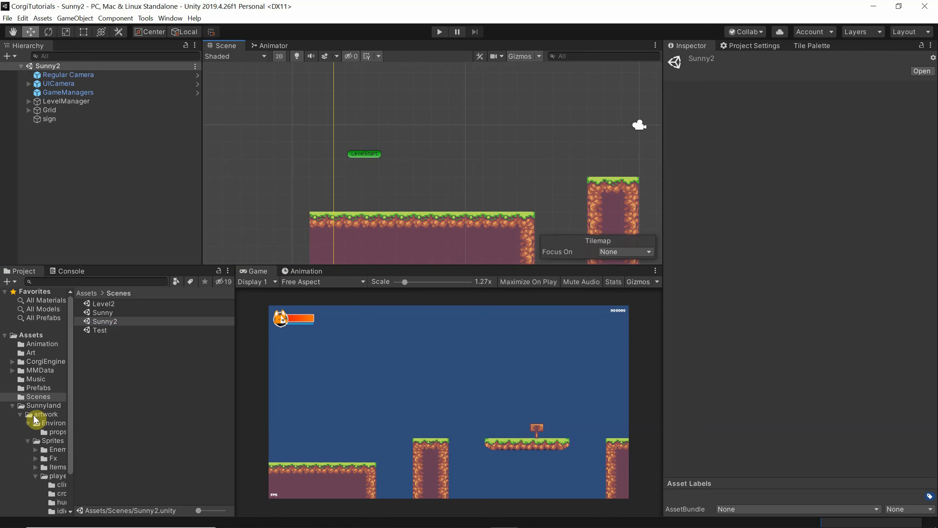
{"action": "left_click", "coordinate": [58, 433]}
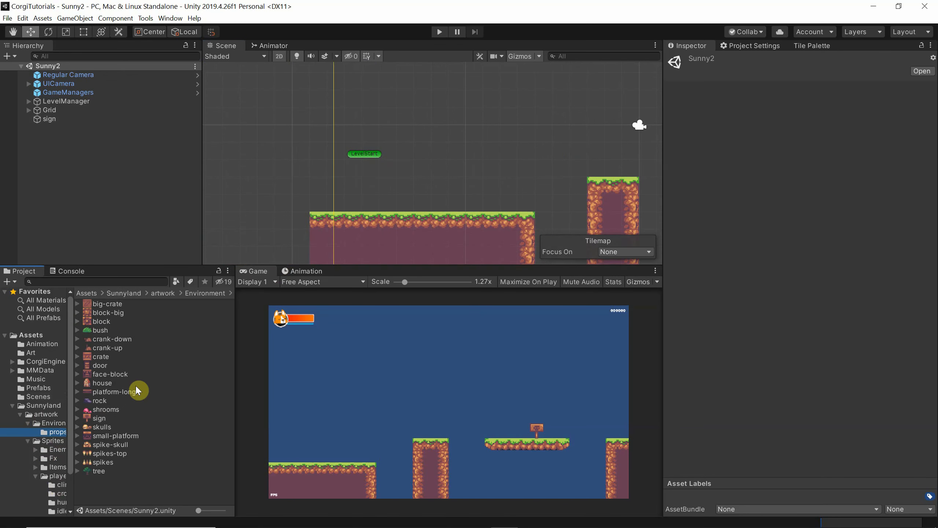
{"action": "left_click_drag", "start_coordinate": [95, 329], "coordinate": [354, 202]}
{"action": "left_click_drag", "start_coordinate": [100, 332], "coordinate": [402, 200]}
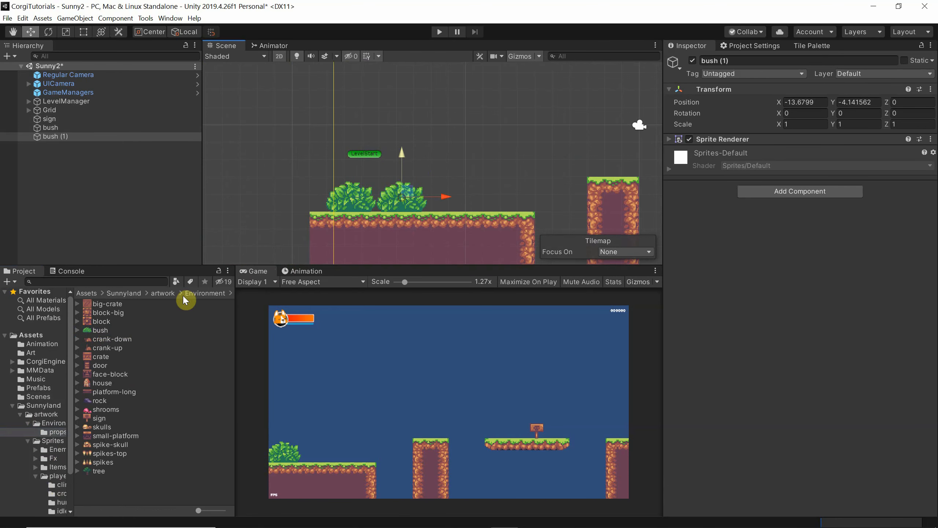
{"action": "left_click_drag", "start_coordinate": [99, 330], "coordinate": [451, 197]}
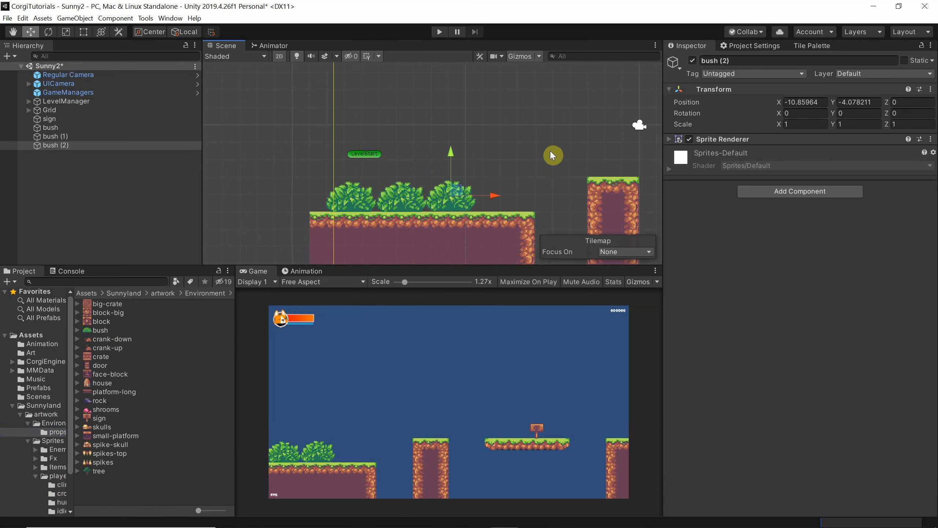
{"action": "key", "text": "ctrl+s"}
Reopen the Sunny scene and place the door prop on the ground block beyond the sign's platform, near the level boundary.
{"action": "left_click", "coordinate": [41, 397]}
{"action": "double_click", "coordinate": [106, 313]}
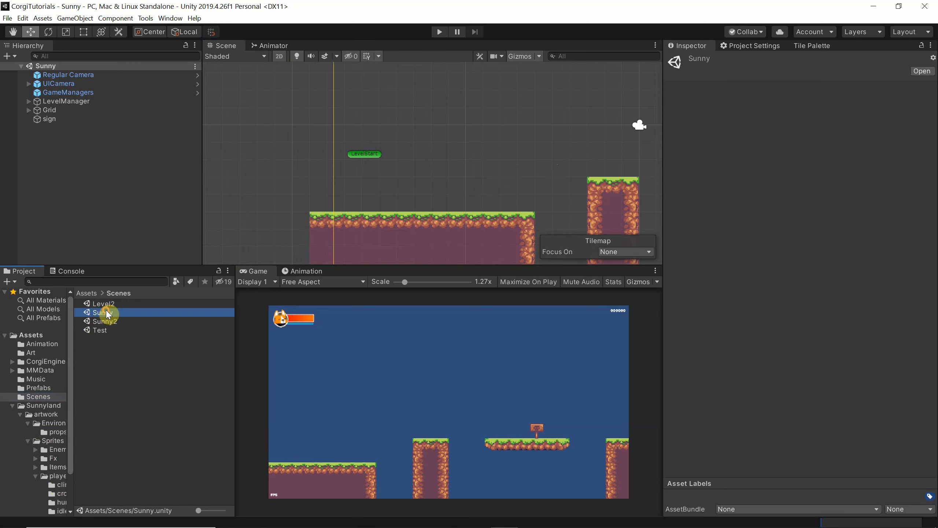
{"action": "scroll", "coordinate": [569, 142], "scroll_direction": "down", "scroll_amount": 3}
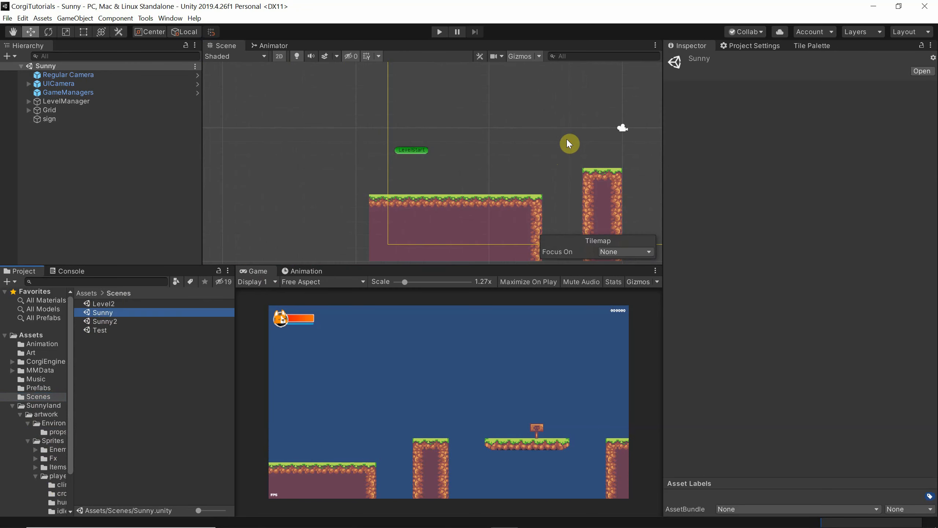
{"action": "middle_click_drag", "start_coordinate": [569, 142], "coordinate": [241, 189]}
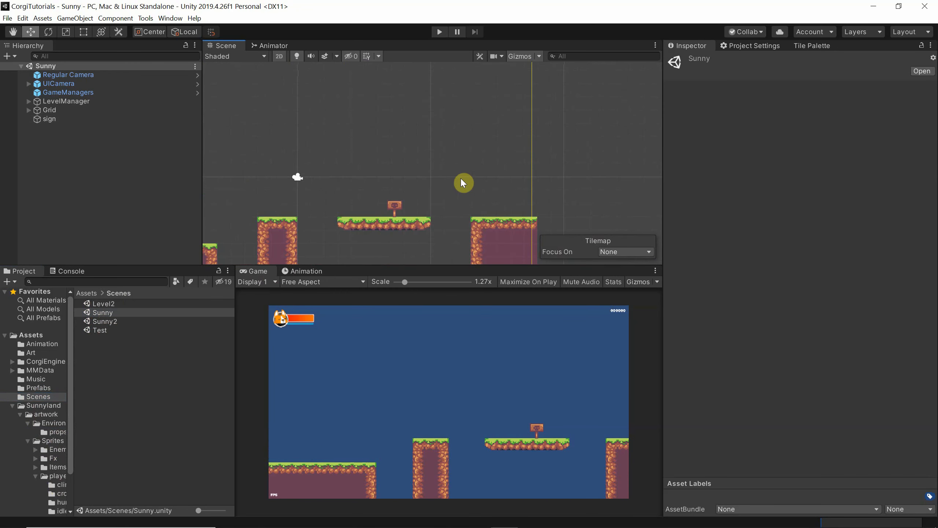
{"action": "scroll", "coordinate": [463, 183], "scroll_direction": "up", "scroll_amount": 2}
{"action": "middle_click_drag", "start_coordinate": [475, 178], "coordinate": [434, 147]}
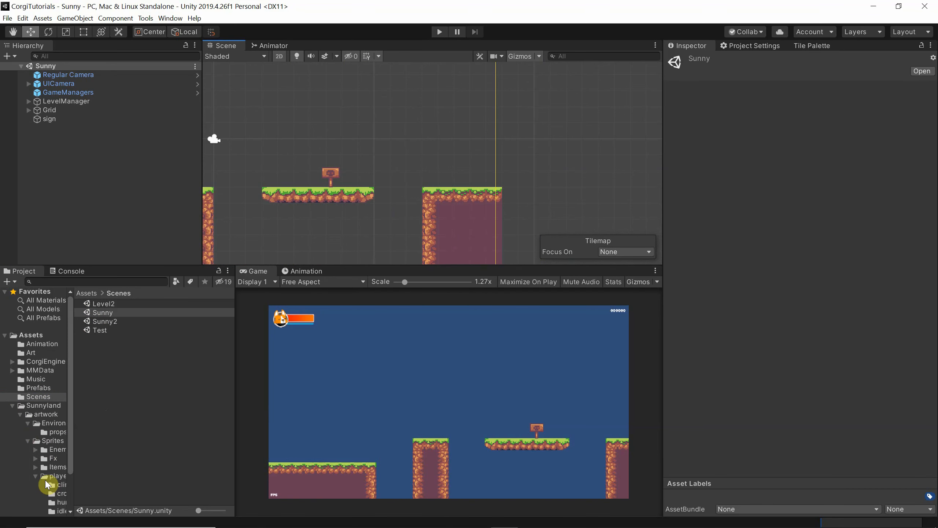
{"action": "left_click", "coordinate": [59, 433]}
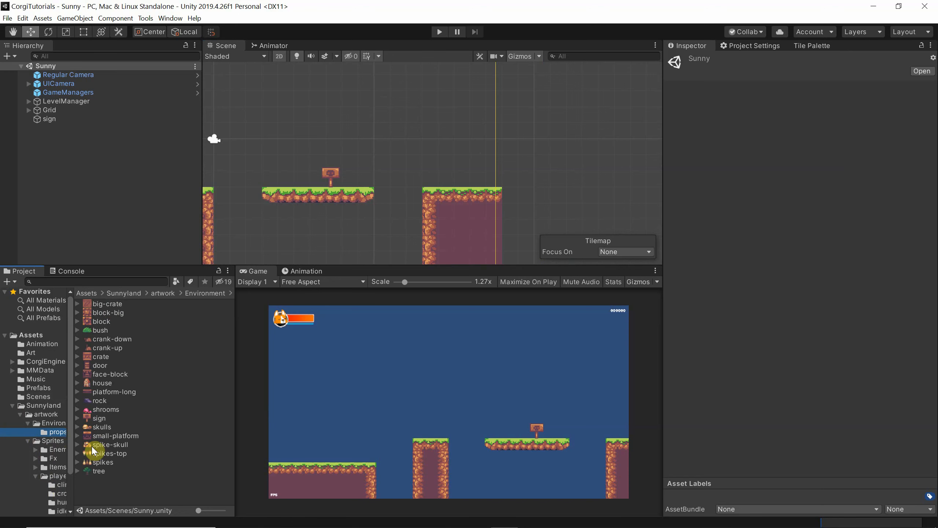
{"action": "left_click_drag", "start_coordinate": [100, 366], "coordinate": [477, 171]}
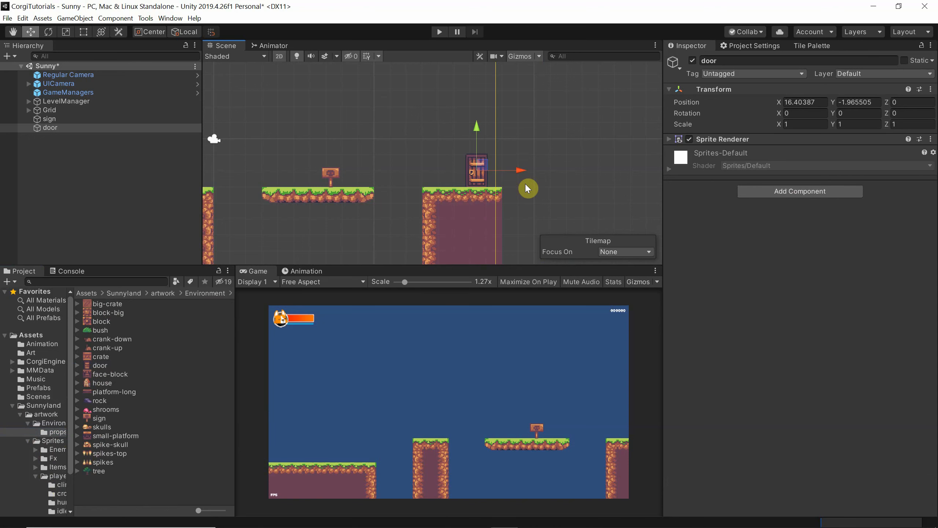
Try to add a Finish Level component to the door.
{"action": "left_click", "coordinate": [805, 191]}
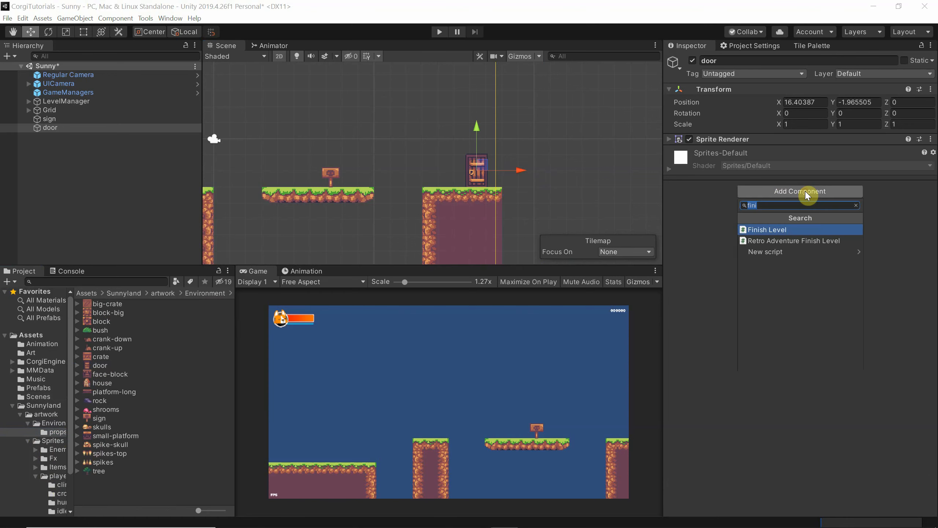
{"action": "left_click", "coordinate": [780, 231]}
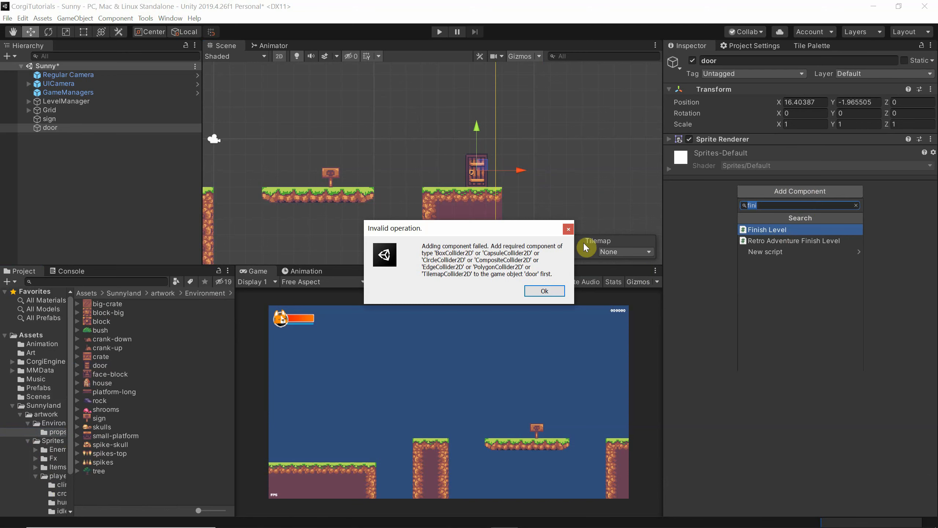
{"action": "left_click", "coordinate": [567, 230]}
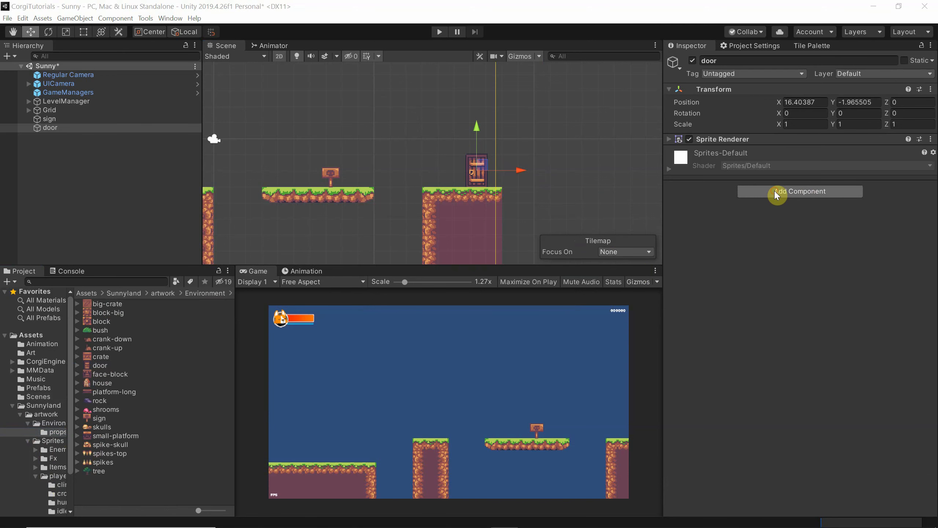
Add a Box Collider 2D component to the door and check its settings.
{"action": "left_click", "coordinate": [775, 190]}
{"action": "type", "text": "colli"}
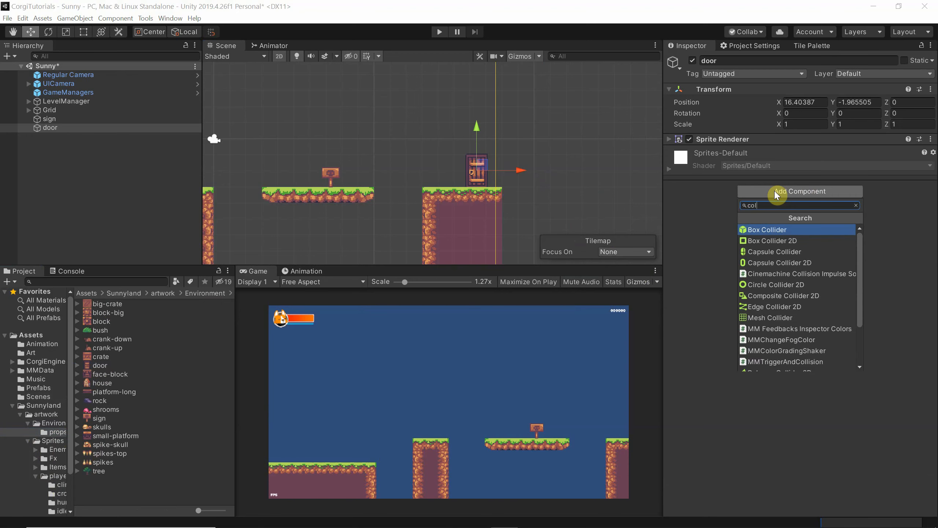
{"action": "left_click", "coordinate": [787, 240]}
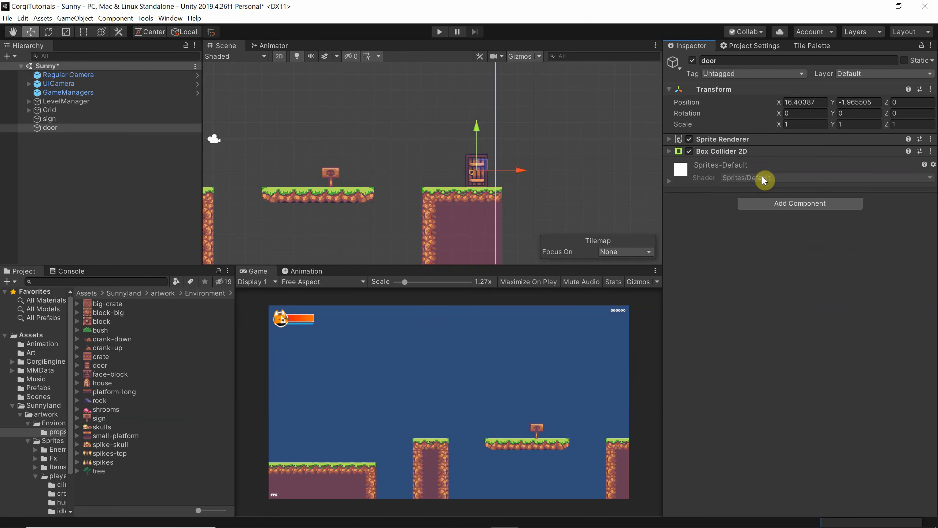
{"action": "left_click", "coordinate": [668, 151]}
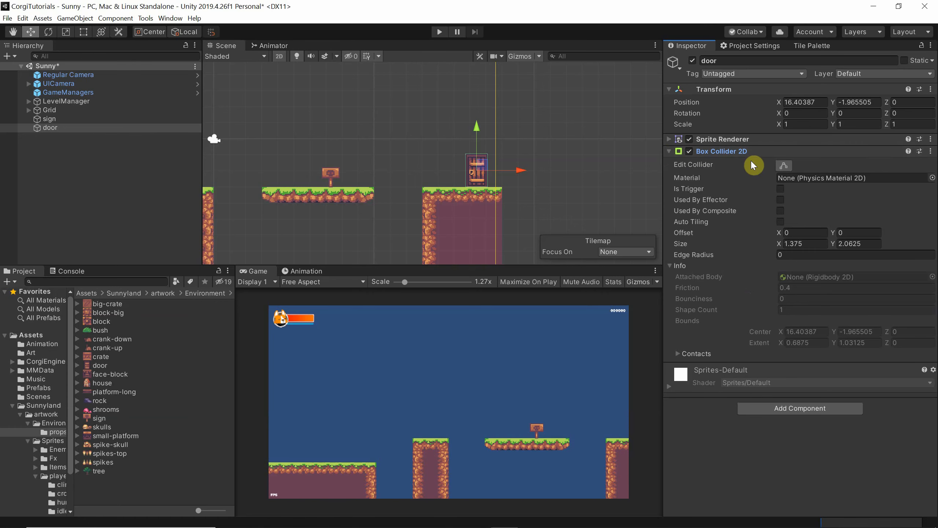
{"action": "left_click", "coordinate": [670, 151]}
Add the Finish Level component to the door.
{"action": "left_click", "coordinate": [782, 203]}
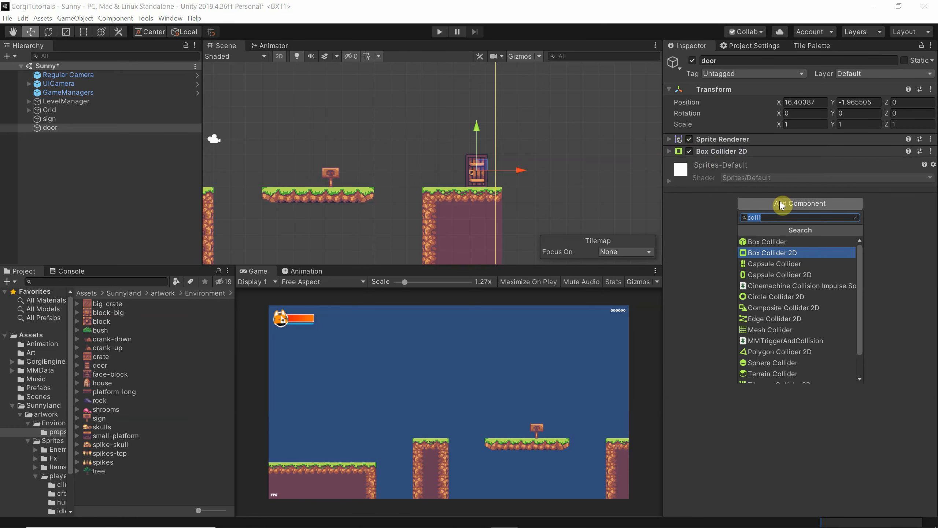
{"action": "type", "text": "fini"}
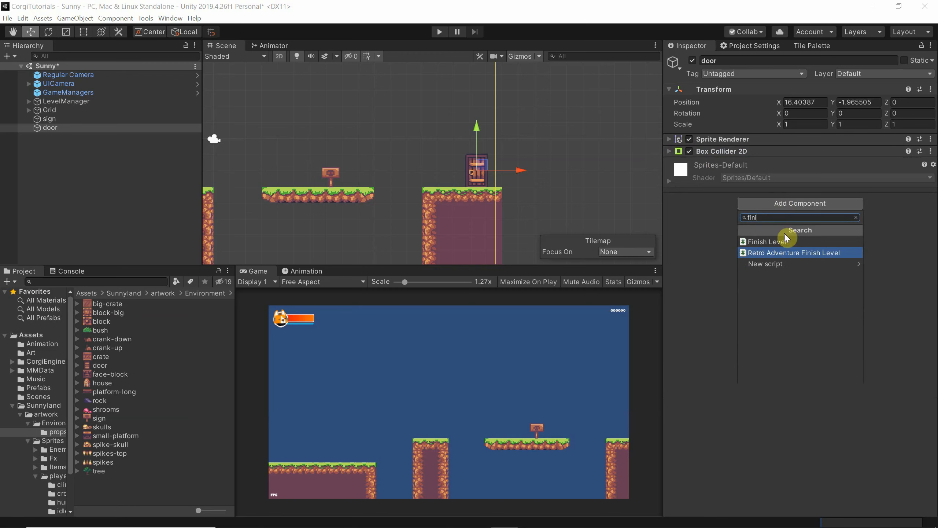
{"action": "left_click", "coordinate": [780, 241]}
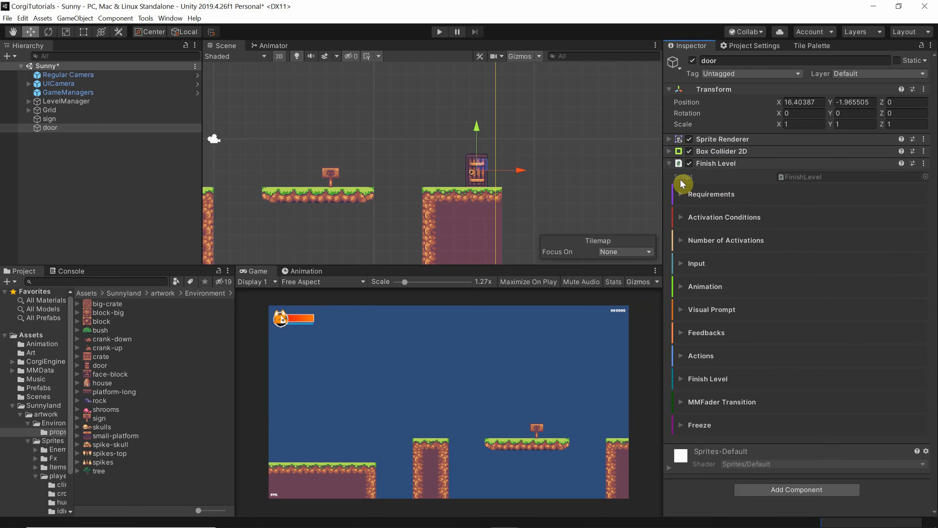
In the door's Finish Level component, disable Requires Button Activation Ability and enable Auto Activation.
{"action": "left_click", "coordinate": [683, 196]}
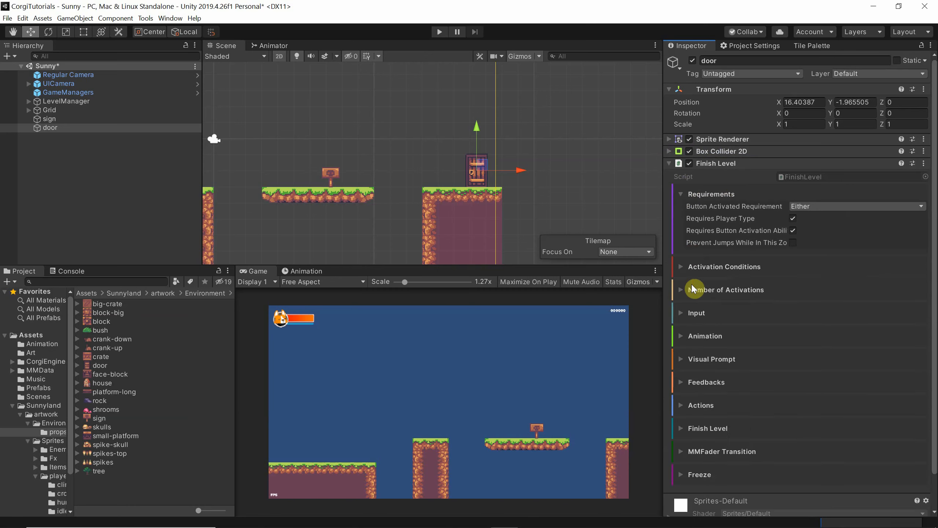
{"action": "left_click", "coordinate": [682, 266]}
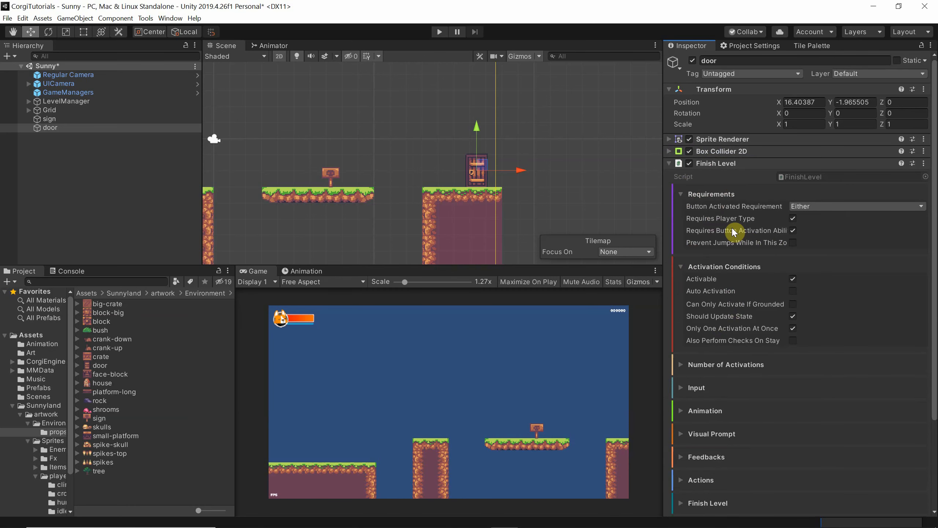
{"action": "mouse_move", "coordinate": [733, 232]}
{"action": "mouse_move", "coordinate": [788, 230]}
{"action": "left_click", "coordinate": [793, 291]}
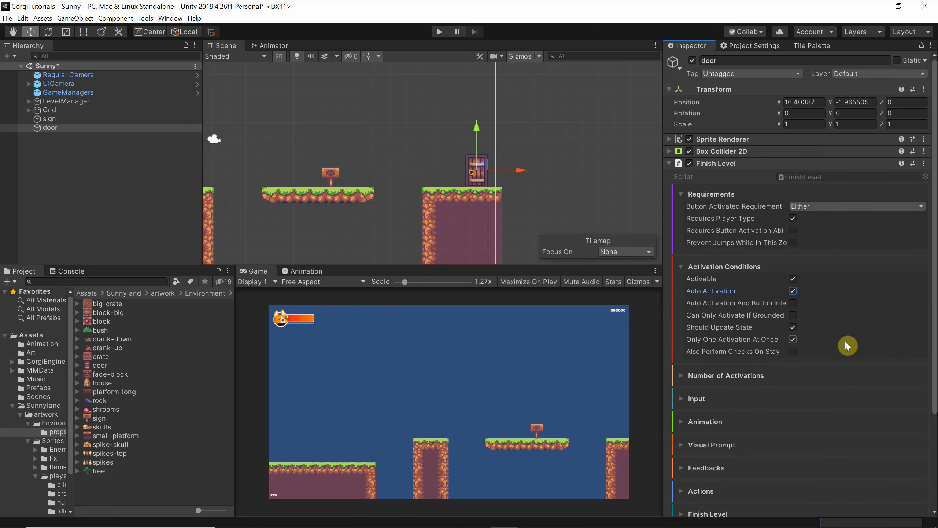
{"action": "left_click", "coordinate": [682, 194]}
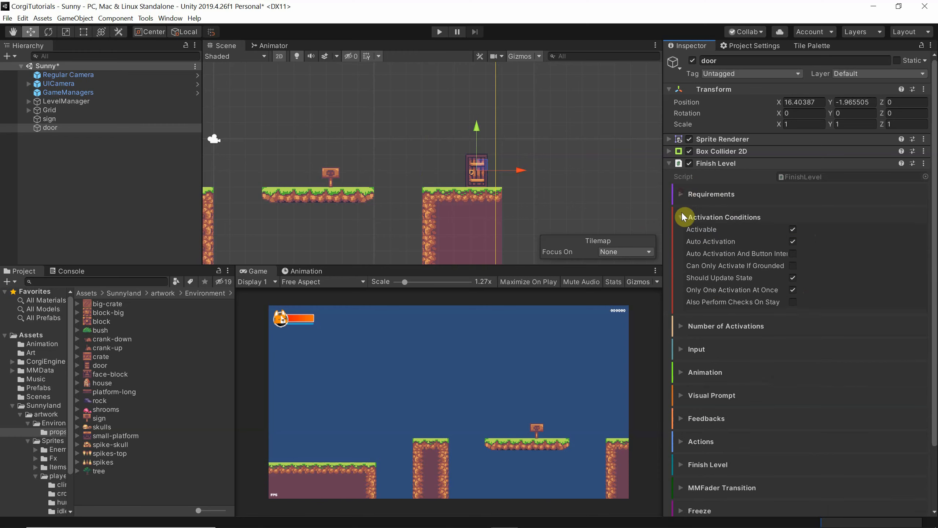
{"action": "left_click", "coordinate": [679, 217]}
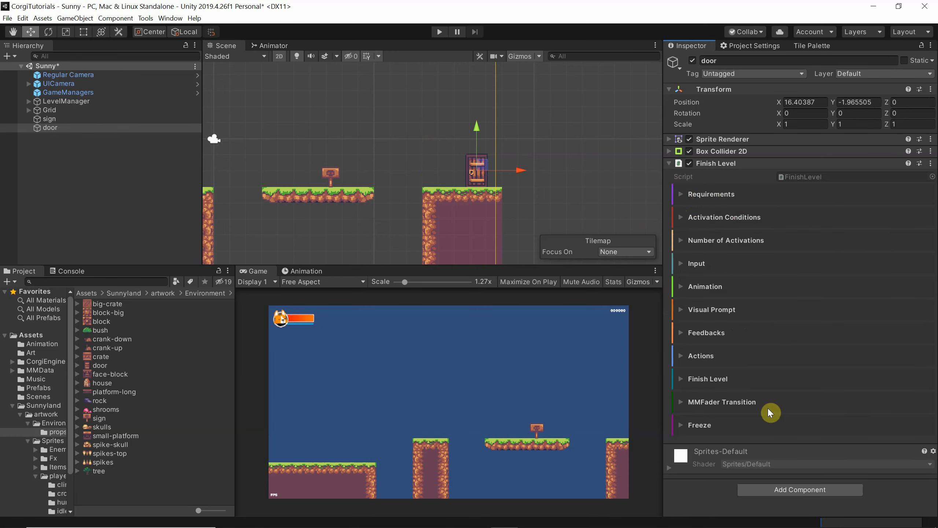
Set the Level Name of the door's Finish Level component to Sunny2 and save the scene.
{"action": "left_click", "coordinate": [691, 382]}
{"action": "left_click", "coordinate": [800, 390]}
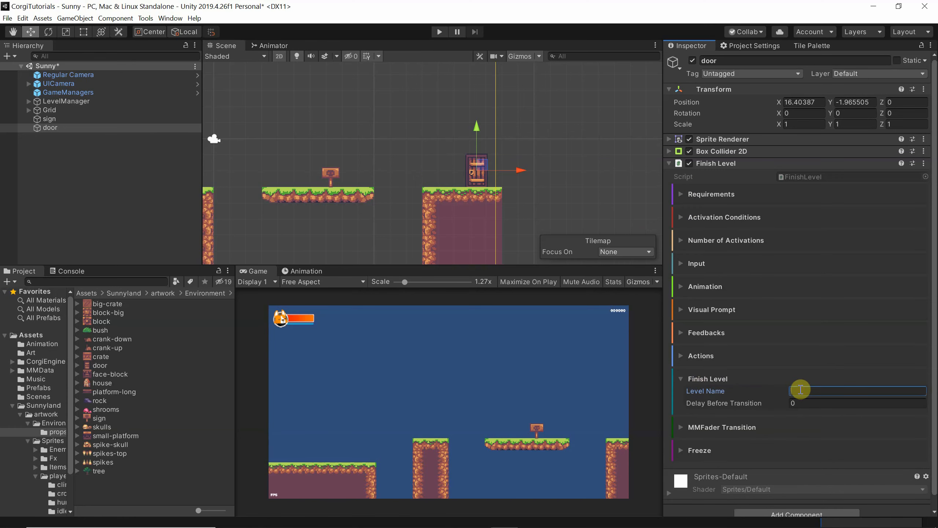
{"action": "type", "text": "Sunny2"}
Show the project's Scenes folder and check the Scenes In Build list in the Build Settings.
{"action": "left_click", "coordinate": [39, 396]}
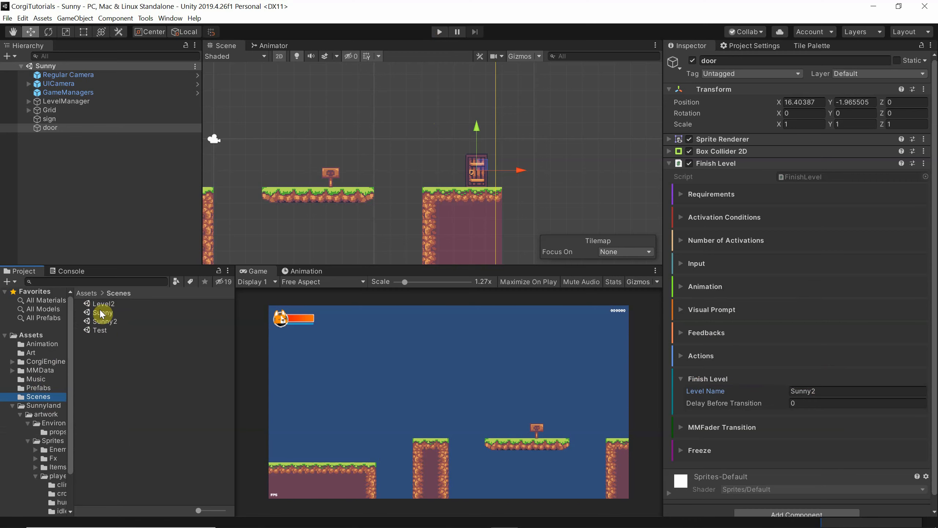
{"action": "left_click", "coordinate": [8, 18]}
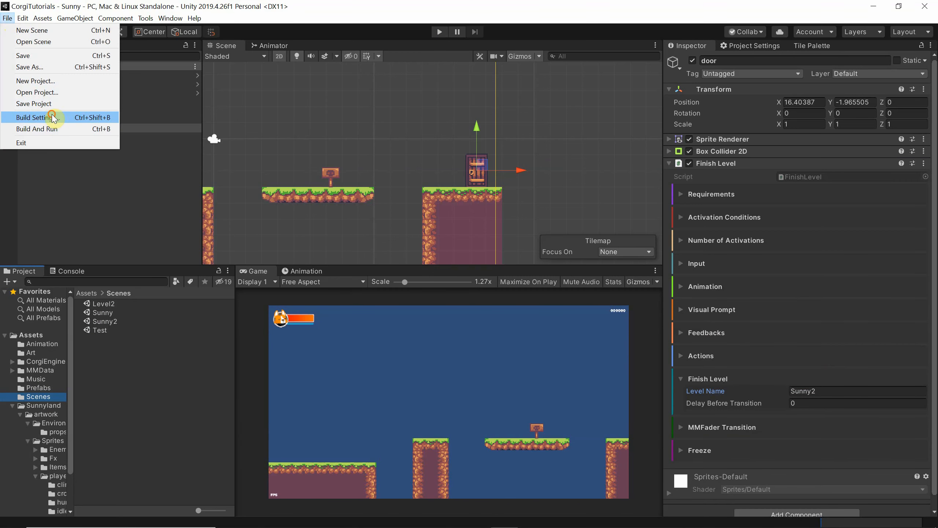
{"action": "left_click", "coordinate": [39, 117]}
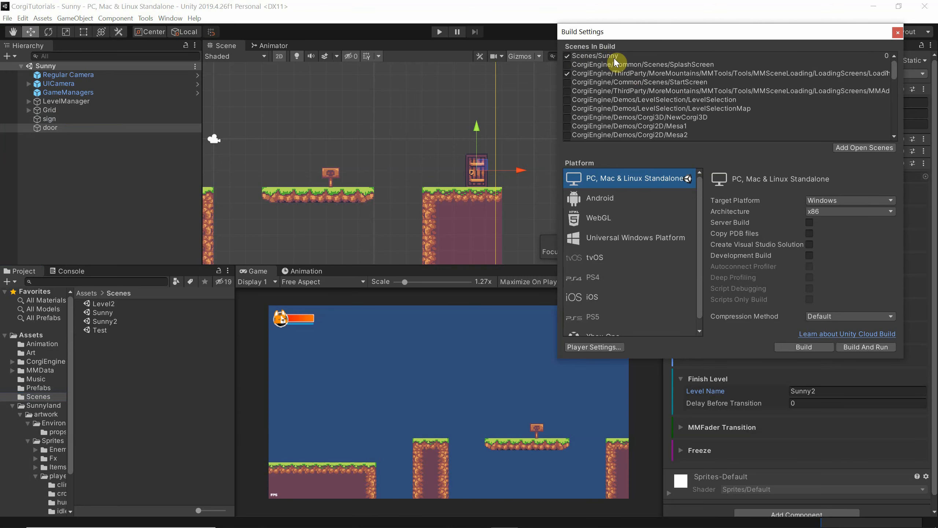
{"action": "left_click", "coordinate": [898, 33]}
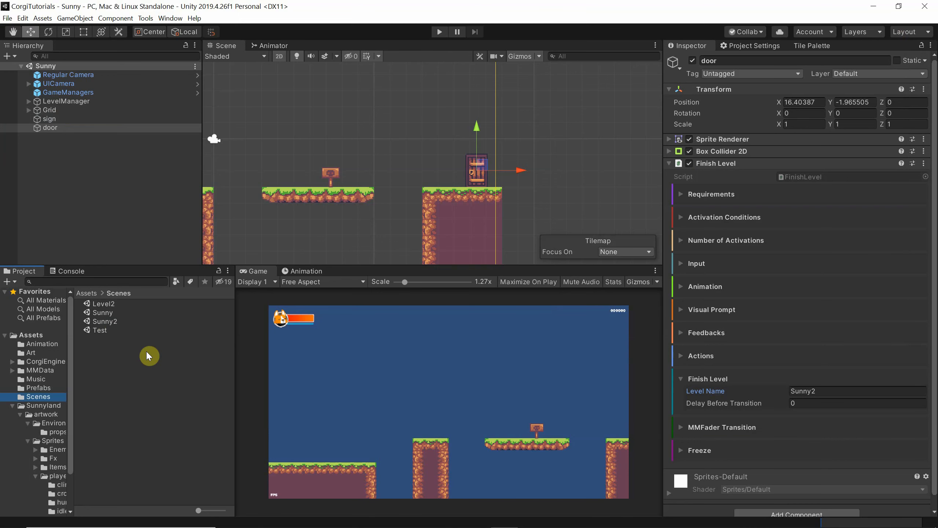
Open the Sunny2 scene and add it to the Scenes In Build list in the Build Settings.
{"action": "double_click", "coordinate": [105, 321]}
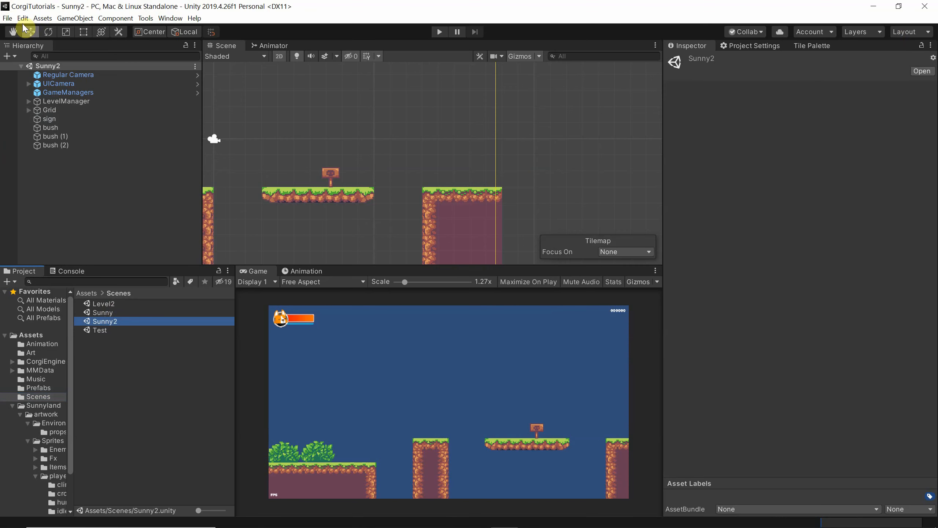
{"action": "left_click", "coordinate": [7, 18]}
{"action": "left_click", "coordinate": [41, 118]}
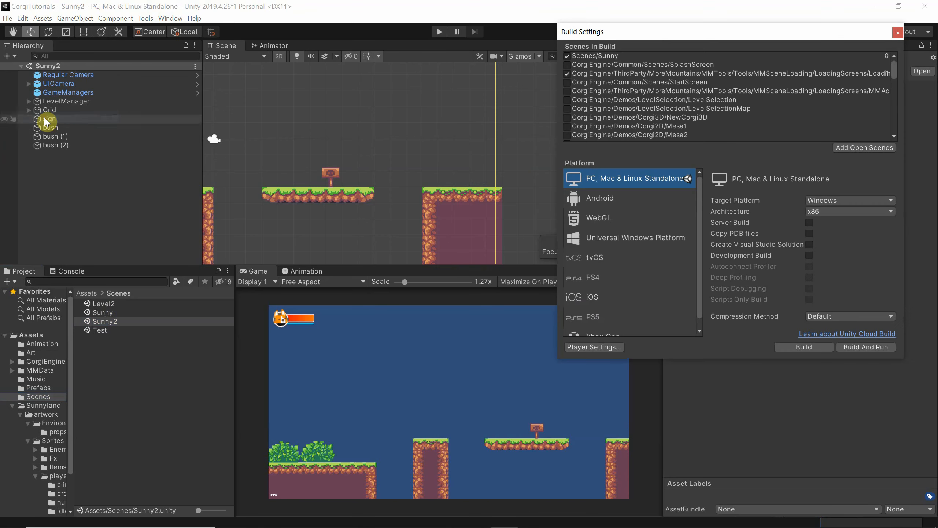
{"action": "left_click", "coordinate": [856, 148]}
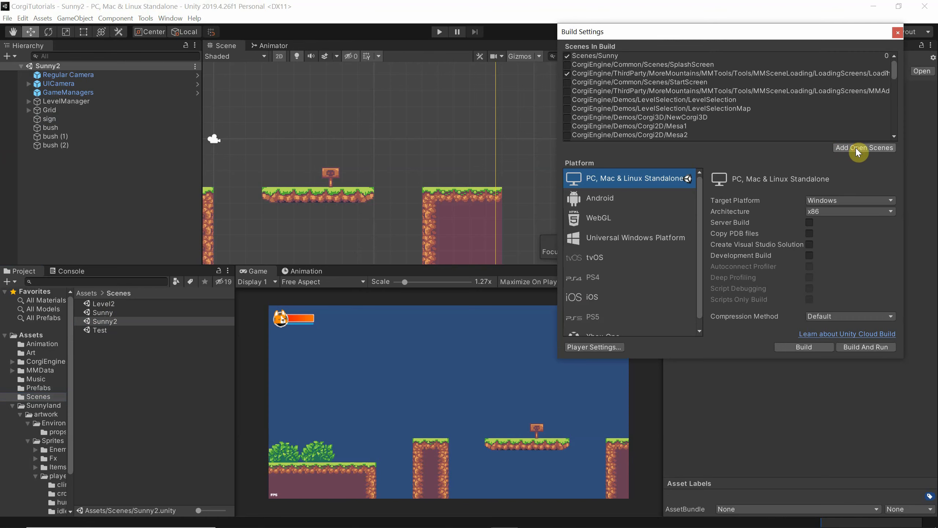
Move Scenes/Sunny2 directly below Scenes/Sunny in the Scenes In Build list and close the Build Settings.
{"action": "left_click_drag", "start_coordinate": [895, 73], "coordinate": [901, 127]}
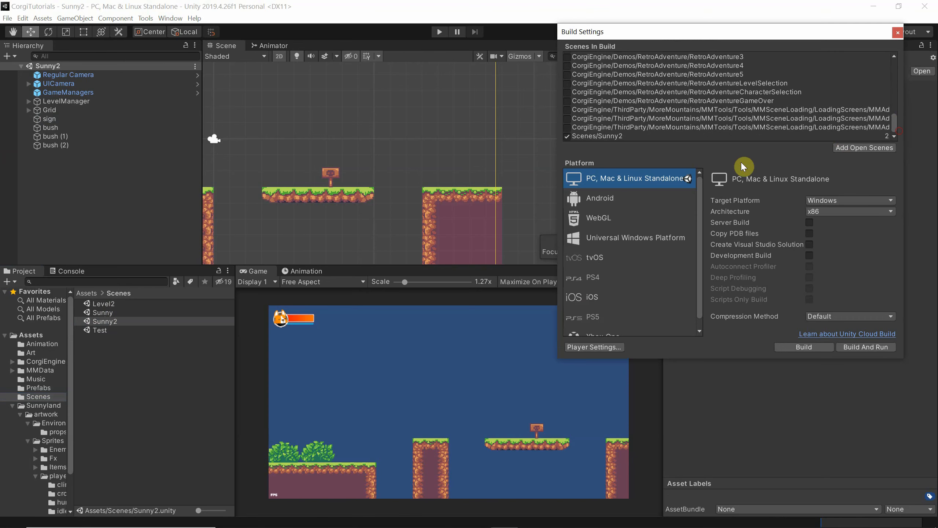
{"action": "left_click_drag", "start_coordinate": [604, 137], "coordinate": [629, 64]}
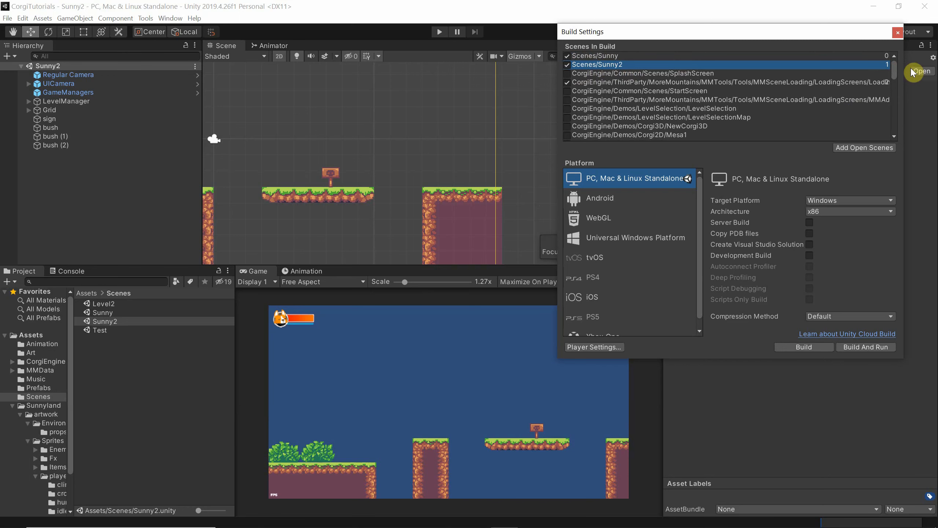
{"action": "left_click", "coordinate": [900, 35]}
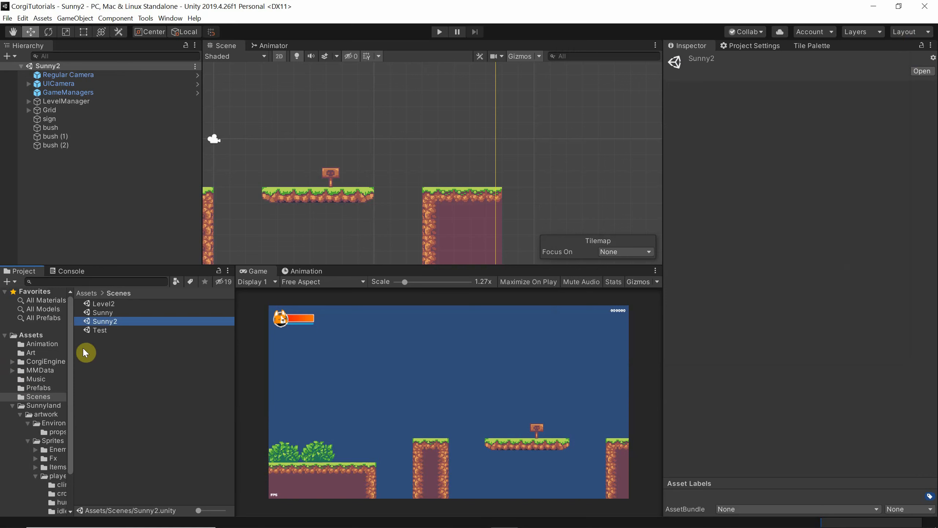
Open the Sunny scene and play-test the level transition by taking the fox across the platforms, through the door and into Sunny2.
{"action": "double_click", "coordinate": [102, 314]}
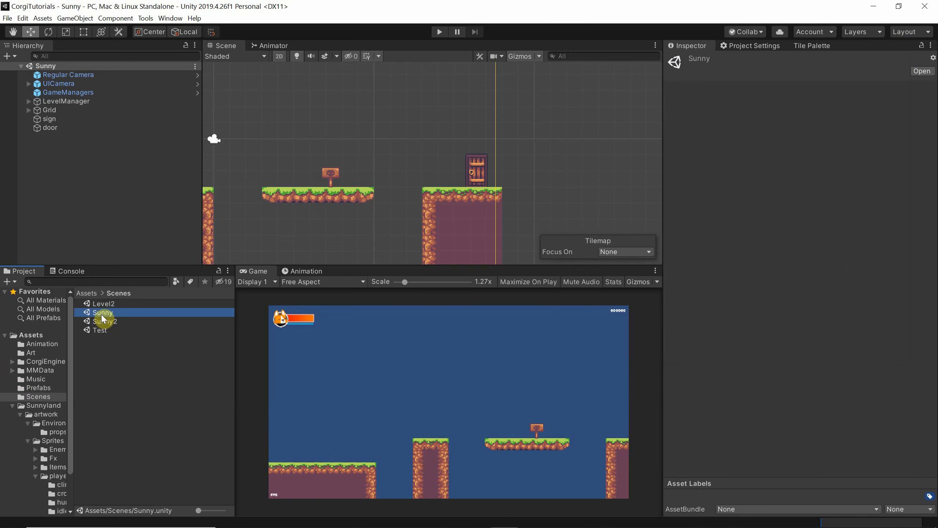
{"action": "scroll", "coordinate": [369, 220], "scroll_direction": "down", "scroll_amount": 2}
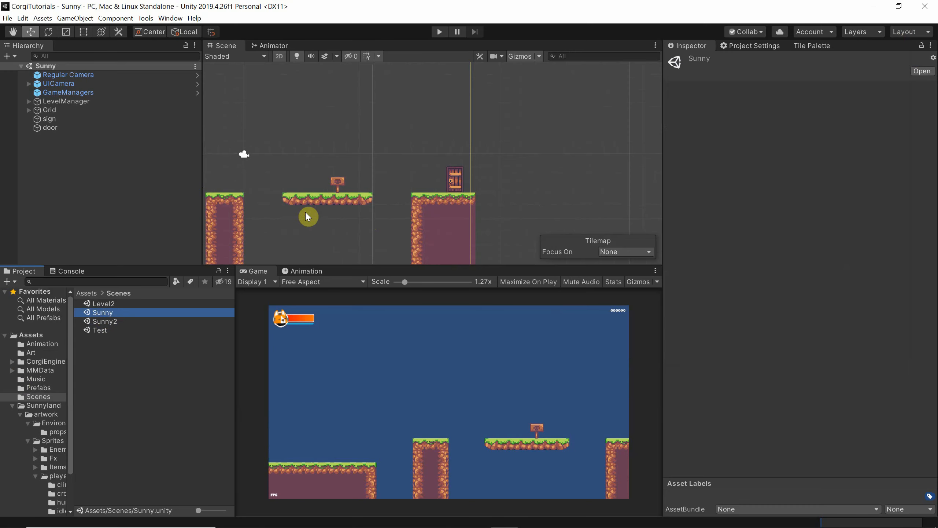
{"action": "middle_click_drag", "start_coordinate": [306, 213], "coordinate": [476, 189]}
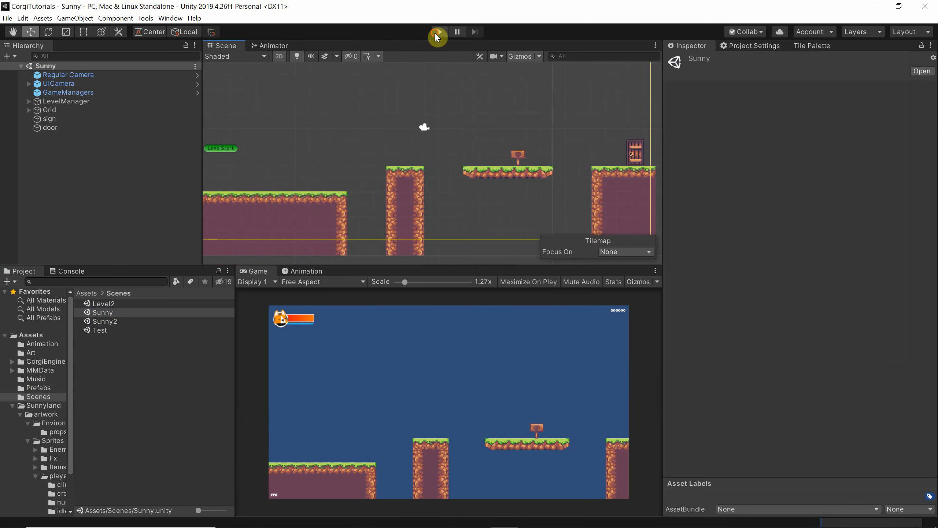
{"action": "left_click", "coordinate": [437, 33]}
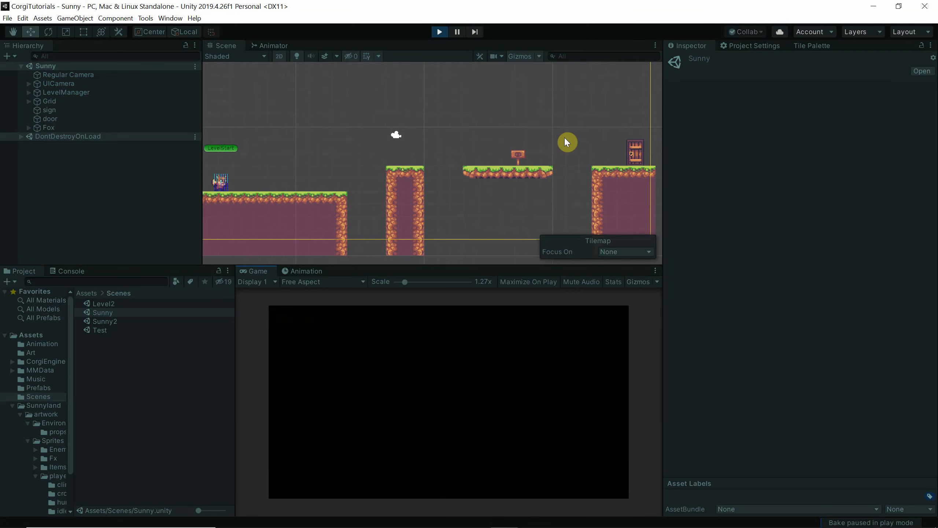
{"action": "key", "text": "Right"}
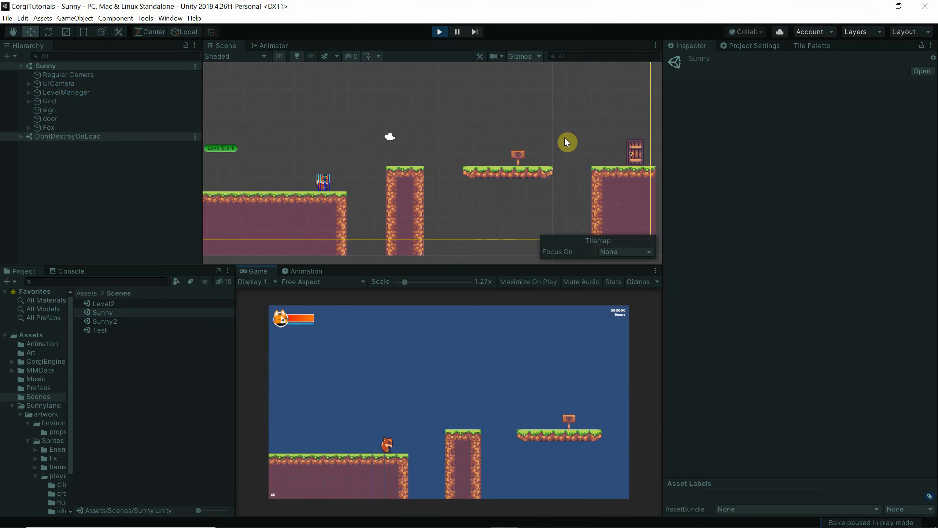
{"action": "key", "text": "space"}
{"action": "key", "text": "space"}
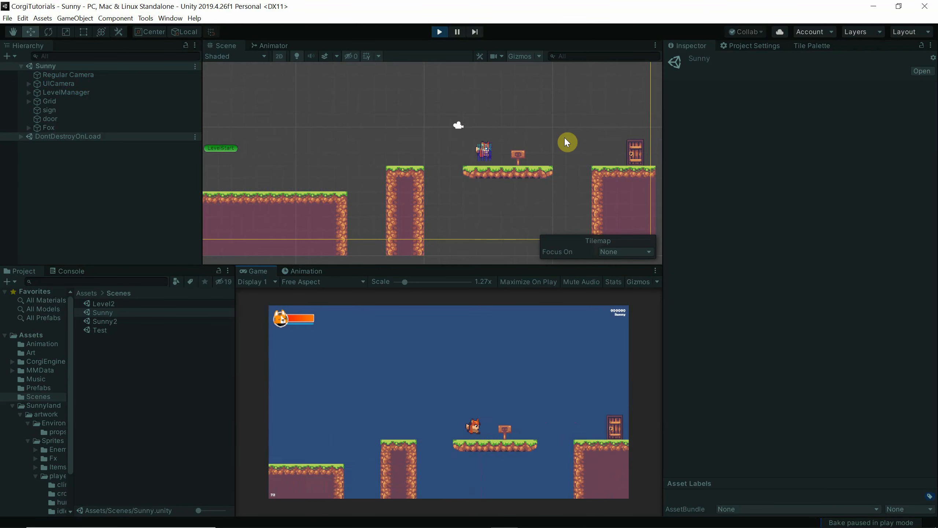
{"action": "key", "text": "space"}
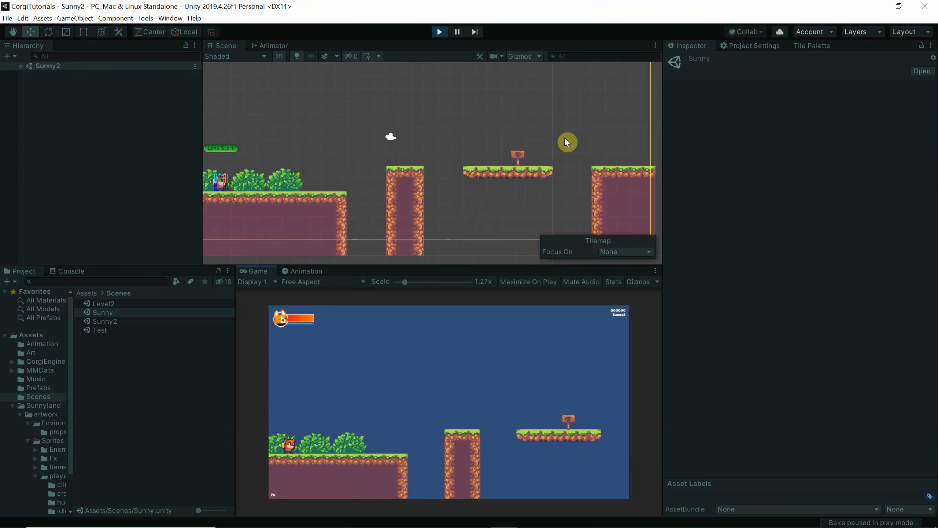
{"action": "key", "text": "Right"}
{"action": "key", "text": "space"}
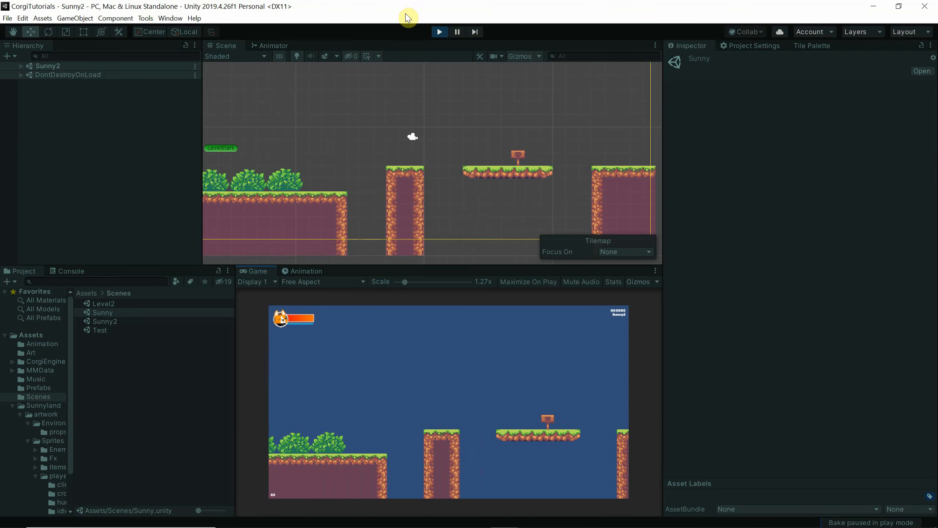
{"action": "left_click", "coordinate": [443, 32]}
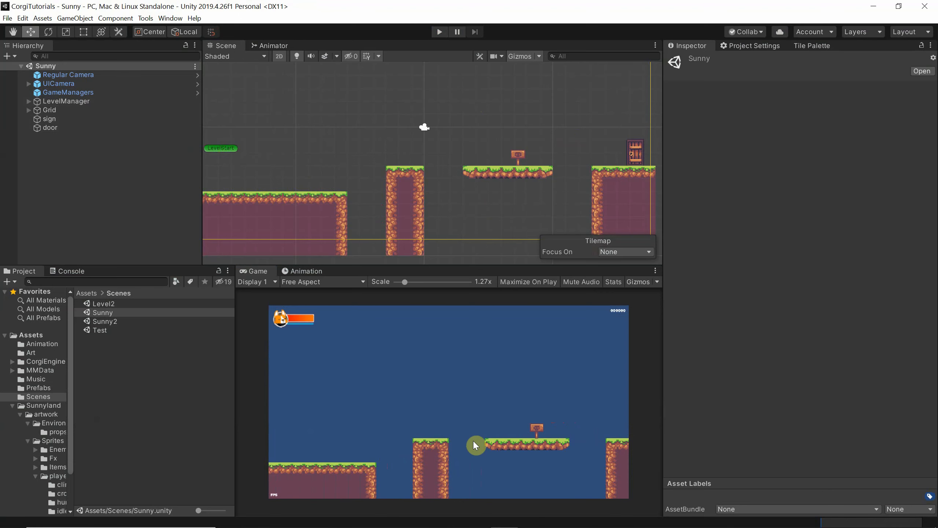
Check the scene order in the Build Settings and the Scene Loading settings of the LevelManager.
{"action": "left_click", "coordinate": [7, 17]}
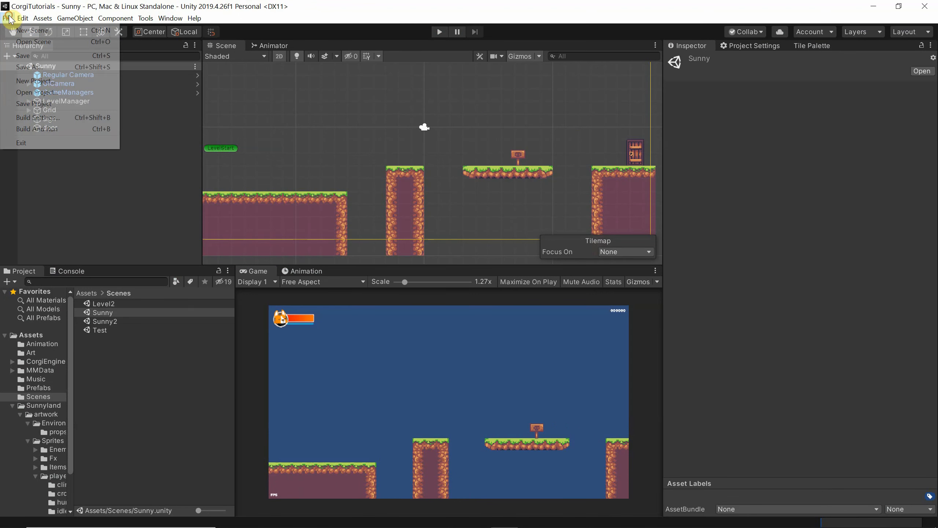
{"action": "left_click", "coordinate": [55, 117]}
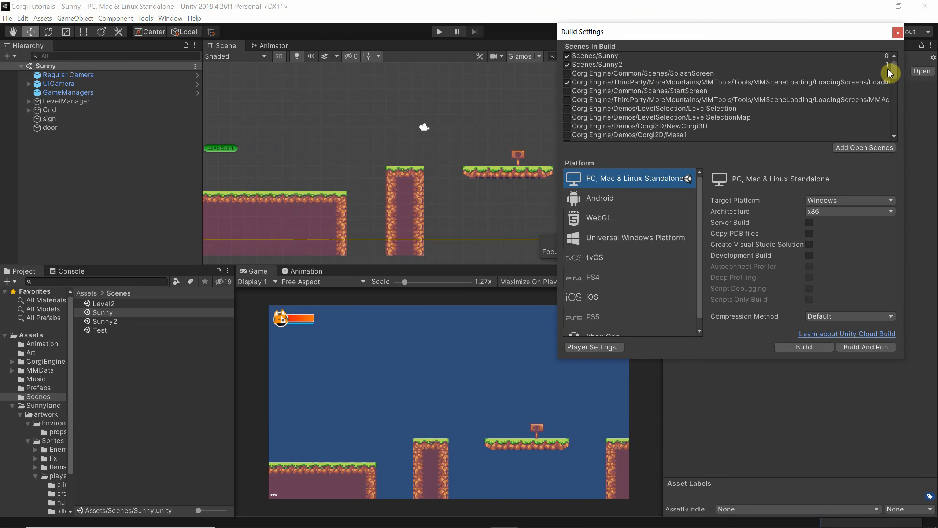
{"action": "left_click", "coordinate": [898, 33]}
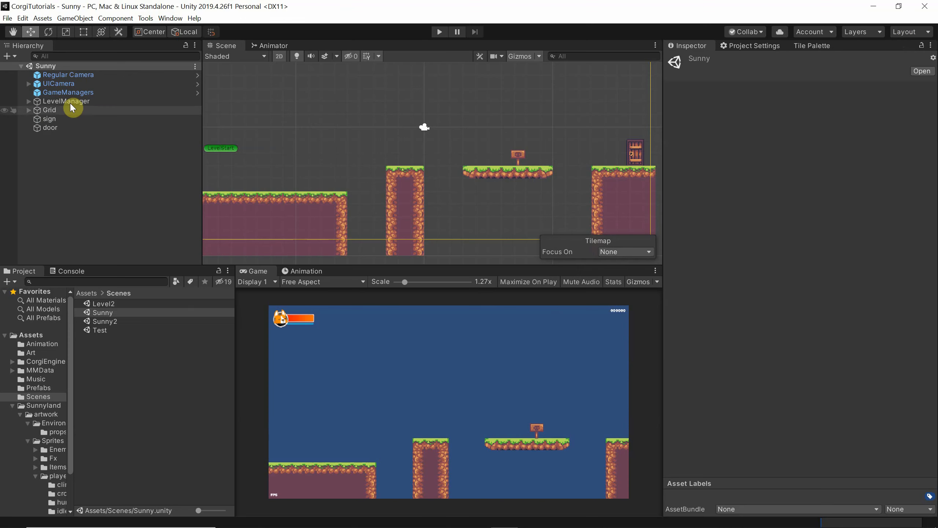
{"action": "left_click", "coordinate": [56, 102]}
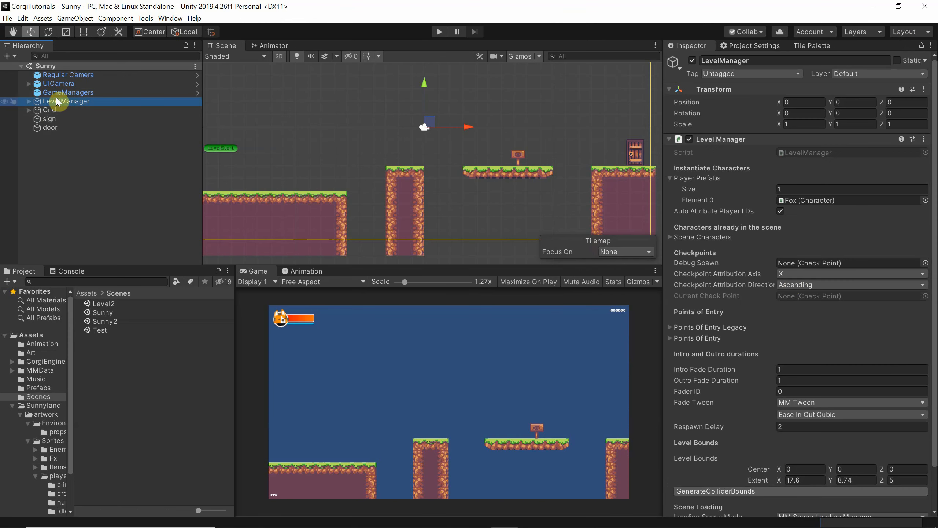
{"action": "scroll", "coordinate": [809, 362], "scroll_direction": "down", "scroll_amount": 3}
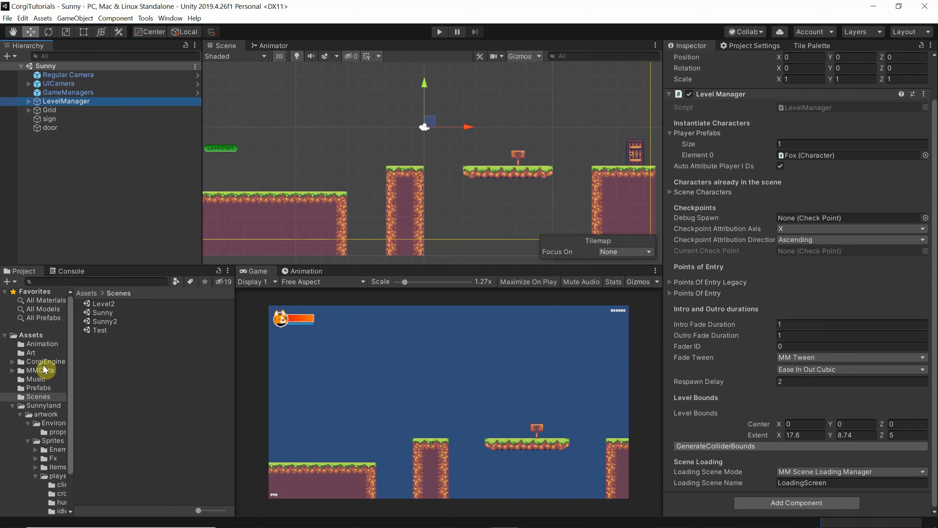
Locate the LoadingScreen scene by searching the project for "LoadingScre" and open it.
{"action": "left_click", "coordinate": [14, 361]}
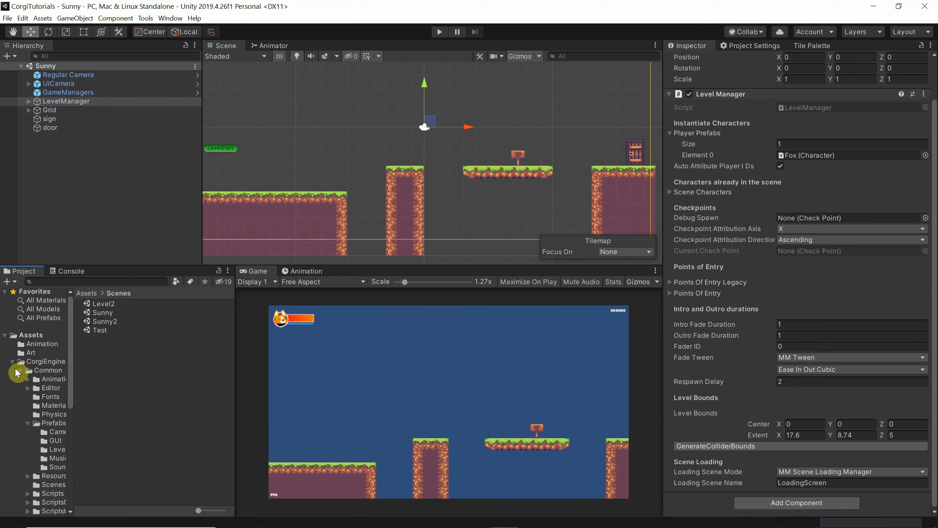
{"action": "left_click", "coordinate": [26, 423]}
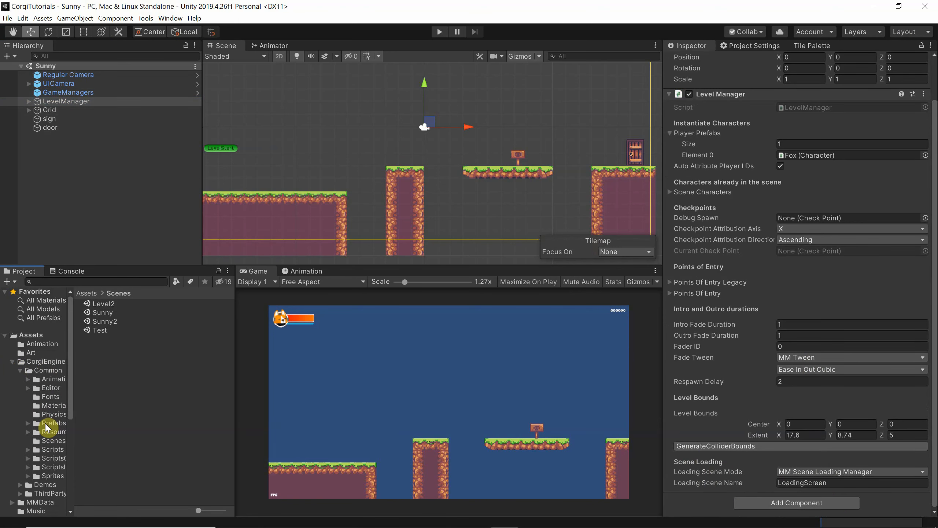
{"action": "left_click", "coordinate": [54, 440]}
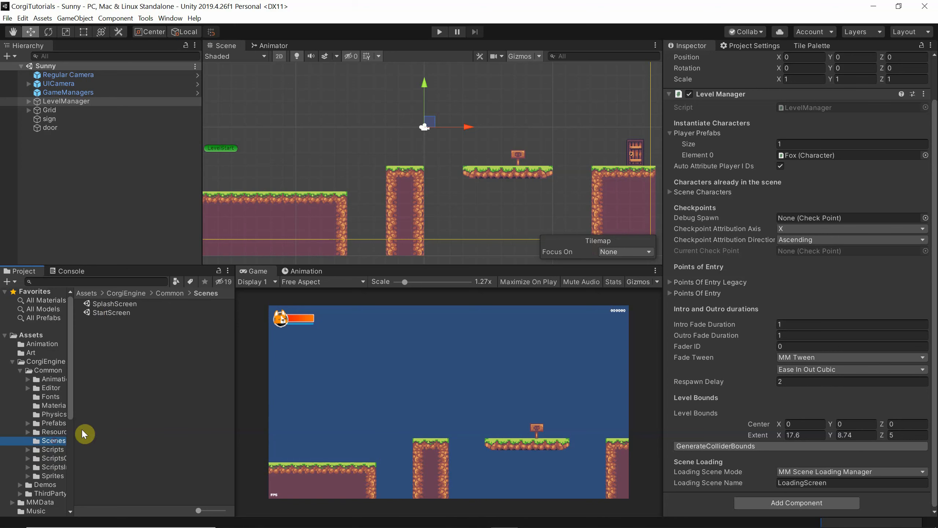
{"action": "left_click", "coordinate": [48, 432]}
{"action": "left_click", "coordinate": [52, 422]}
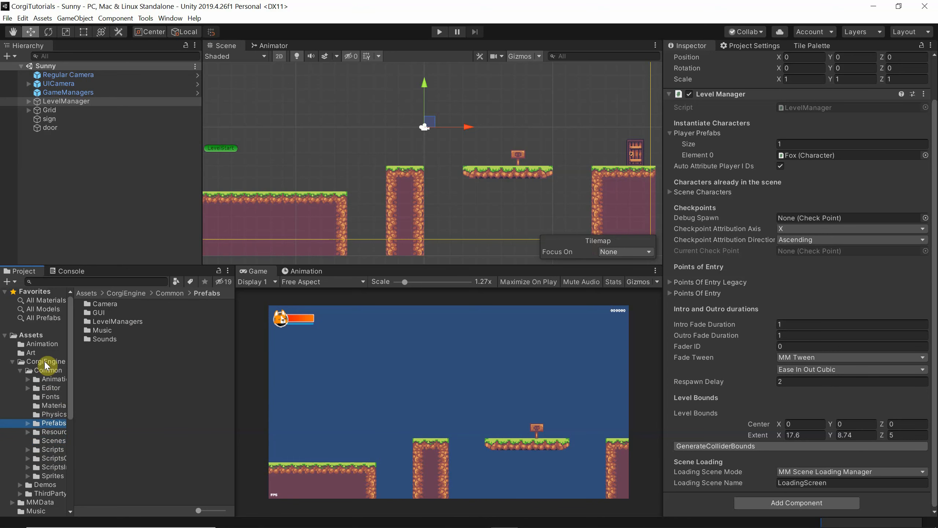
{"action": "left_click", "coordinate": [99, 282]}
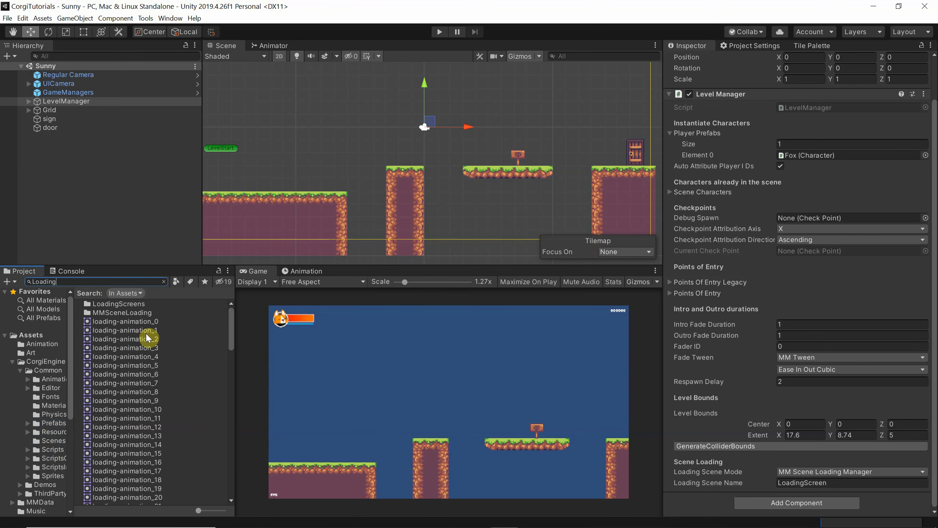
{"action": "type", "text": "LoadingScre"}
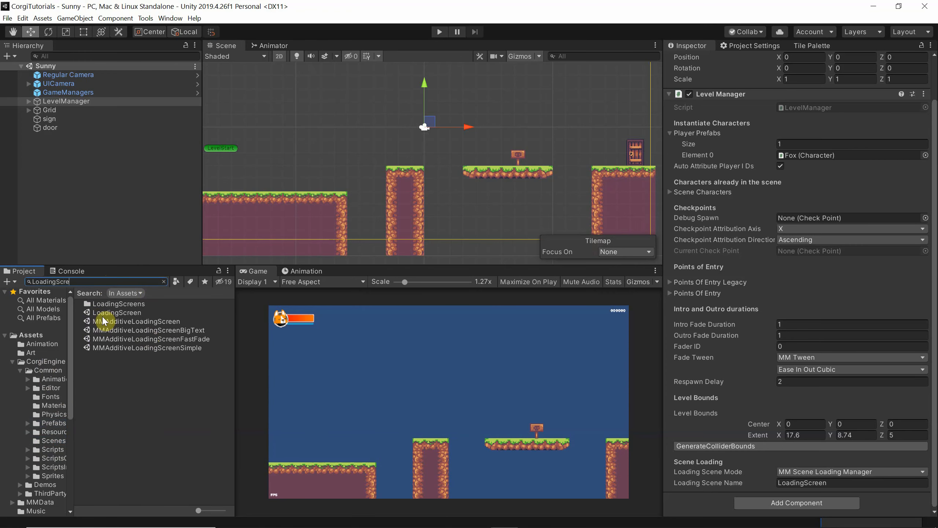
{"action": "left_click", "coordinate": [116, 313]}
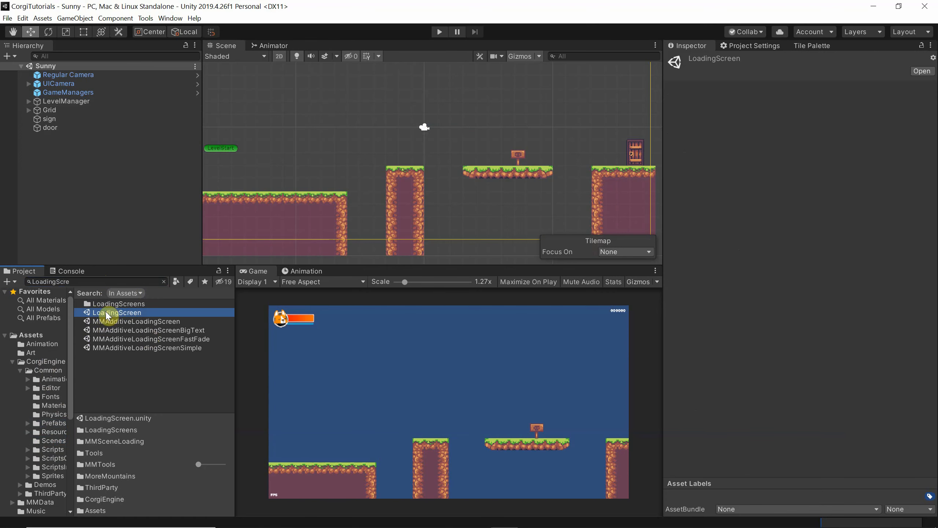
{"action": "double_click", "coordinate": [115, 314]}
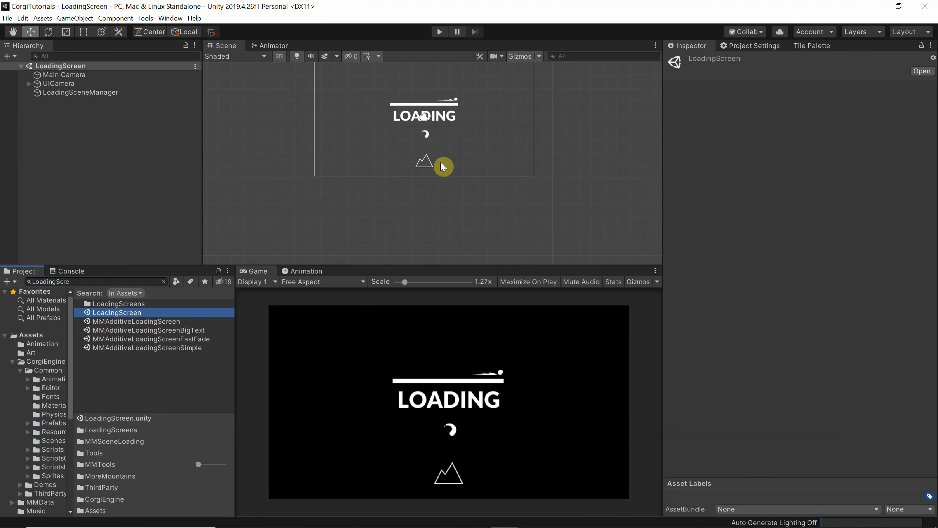
Delete the MoreMountainsLogo image from the canvas of the LoadingScreen scene.
{"action": "left_click", "coordinate": [29, 83]}
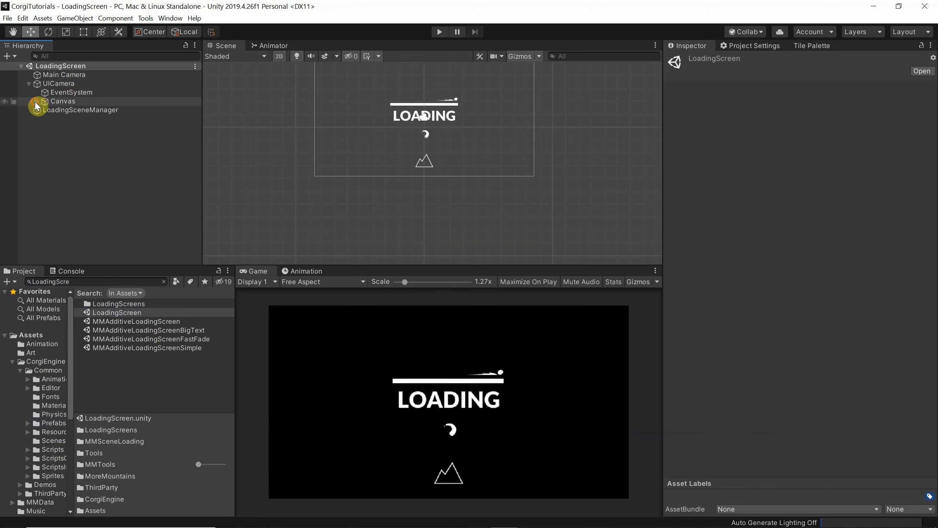
{"action": "left_click", "coordinate": [36, 100]}
{"action": "left_click", "coordinate": [44, 110]}
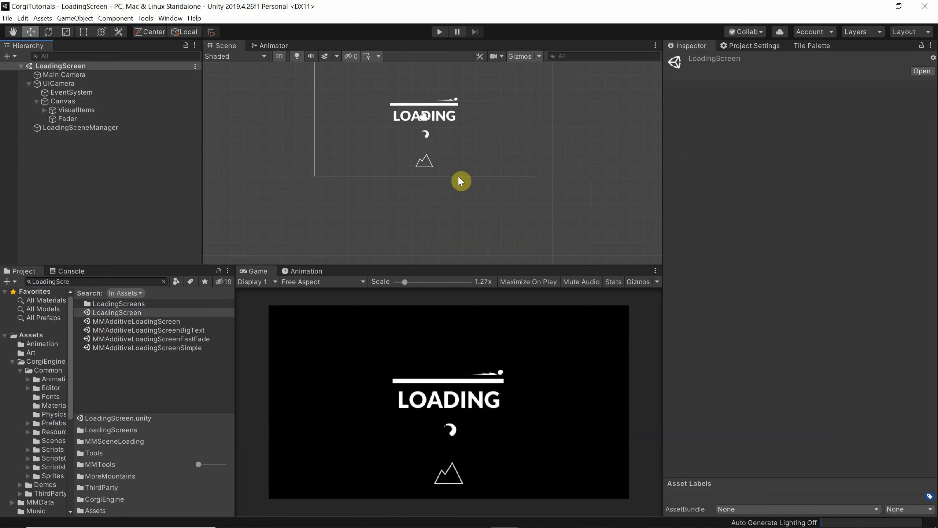
{"action": "left_click", "coordinate": [427, 161]}
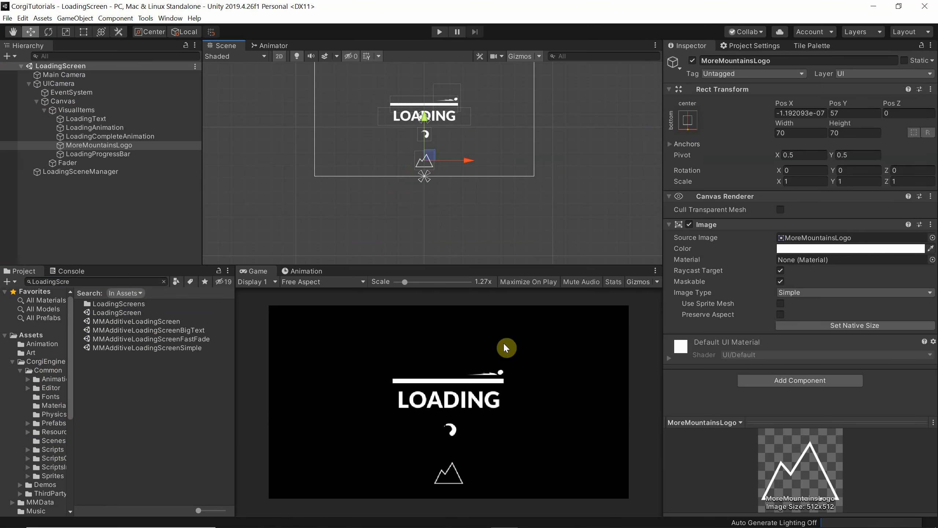
{"action": "key", "text": "Delete"}
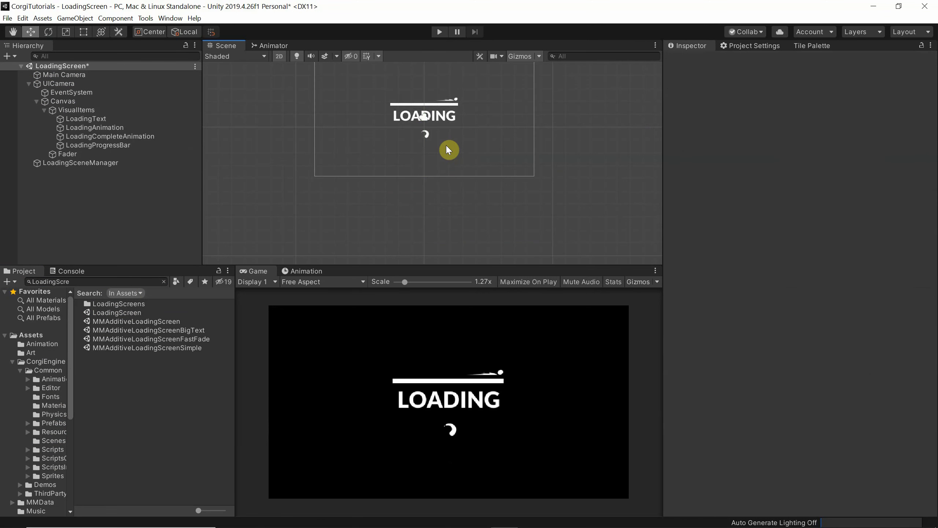